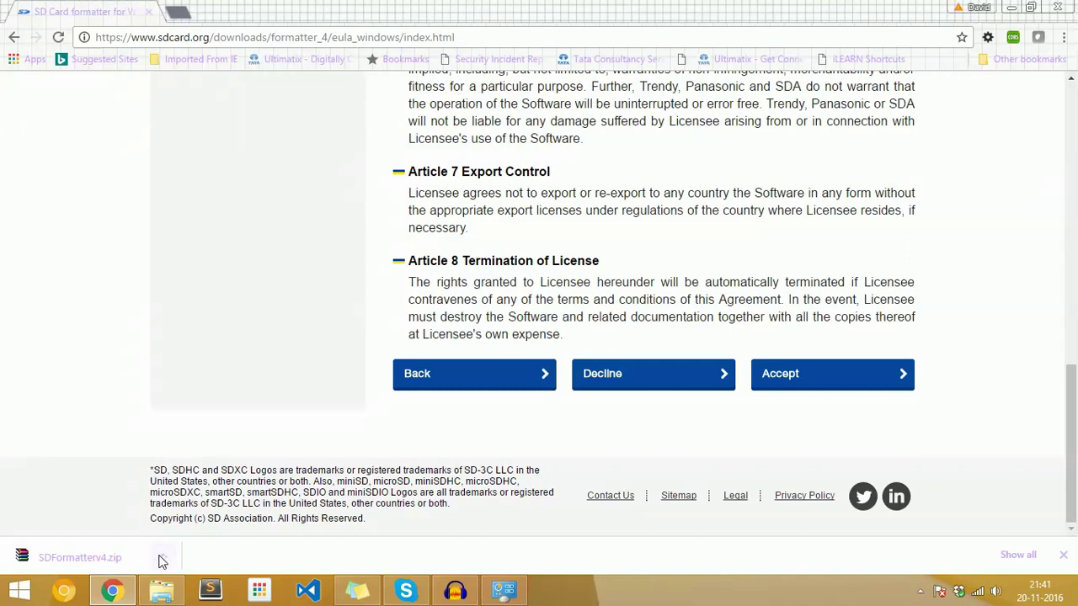
# Show the downloaded SDFormatterv4.zip in its folder and extract the archive into that same Softwares folder
pyautogui.click(165, 556)
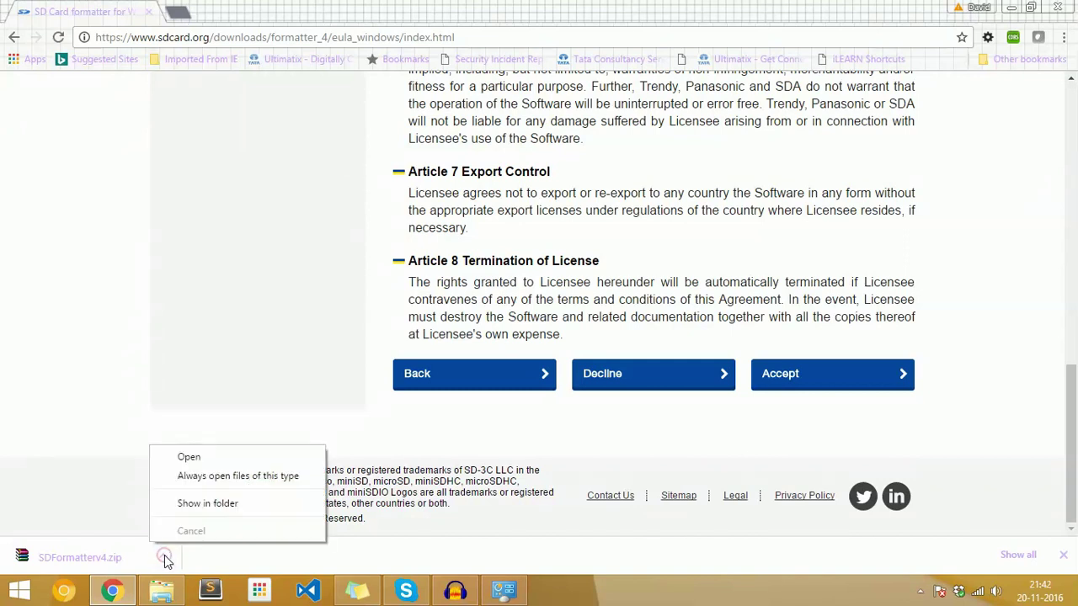
pyautogui.click(193, 505)
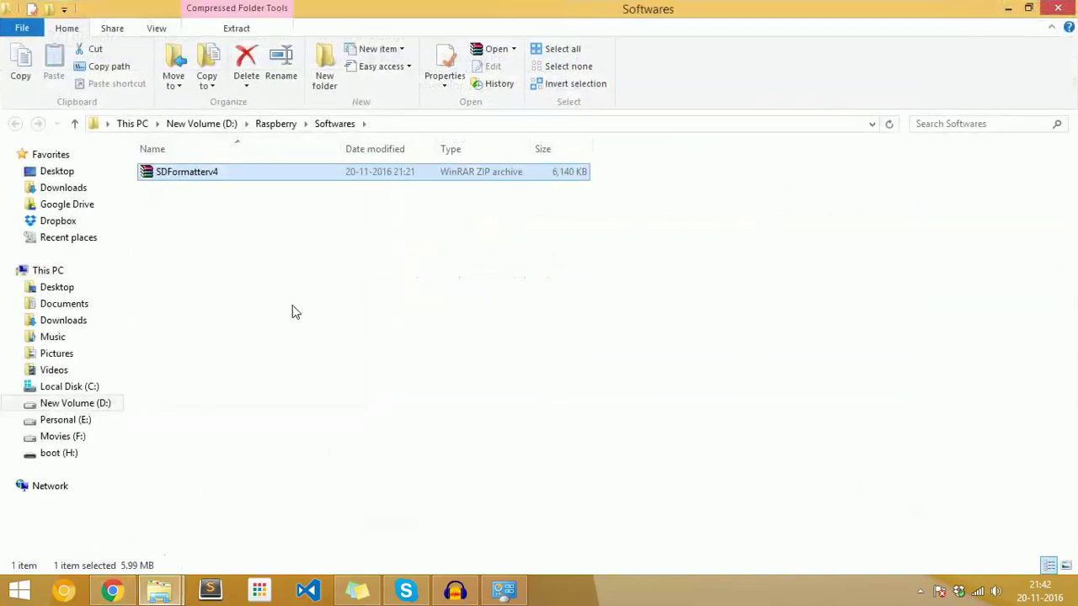
pyautogui.rightClick(351, 173)
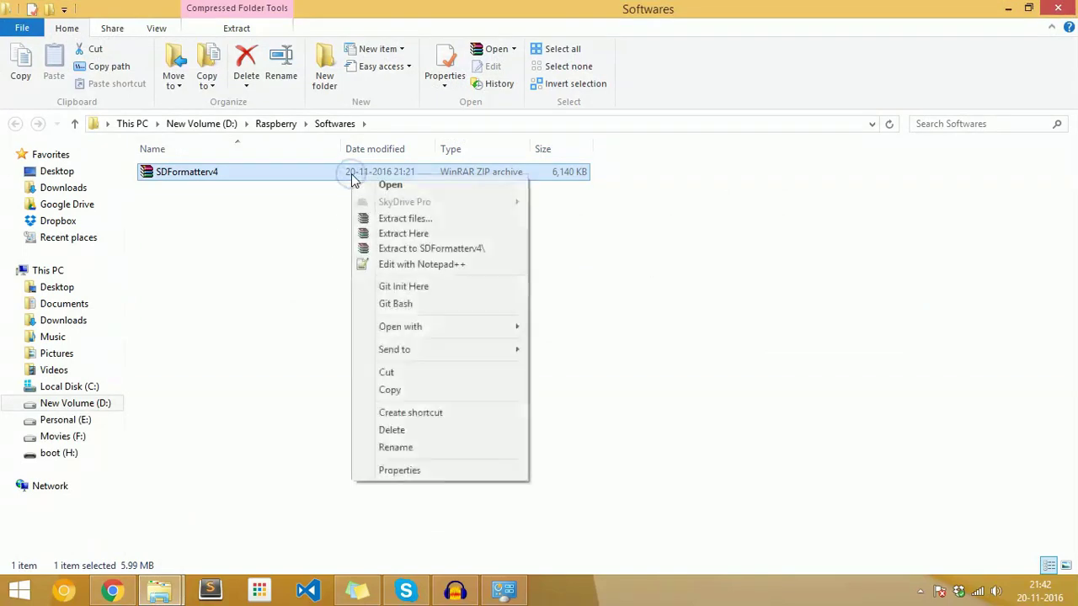
pyautogui.click(468, 236)
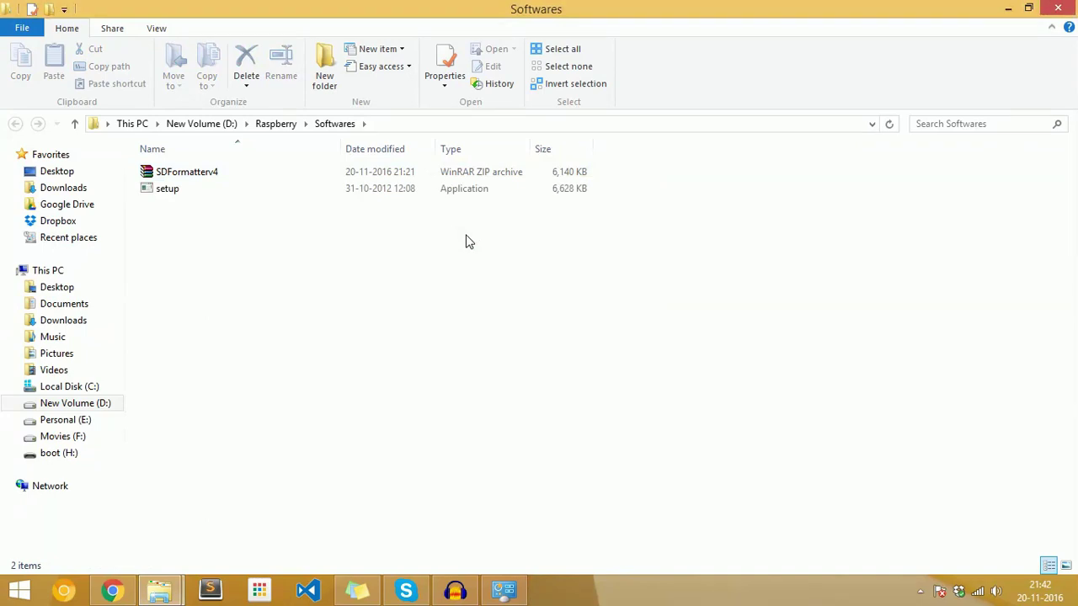
# Run the extracted setup application and install SDFormatter to the default destination folder
pyautogui.rightClick(423, 192)
pyautogui.click(385, 190)
pyautogui.doubleClick(383, 192)
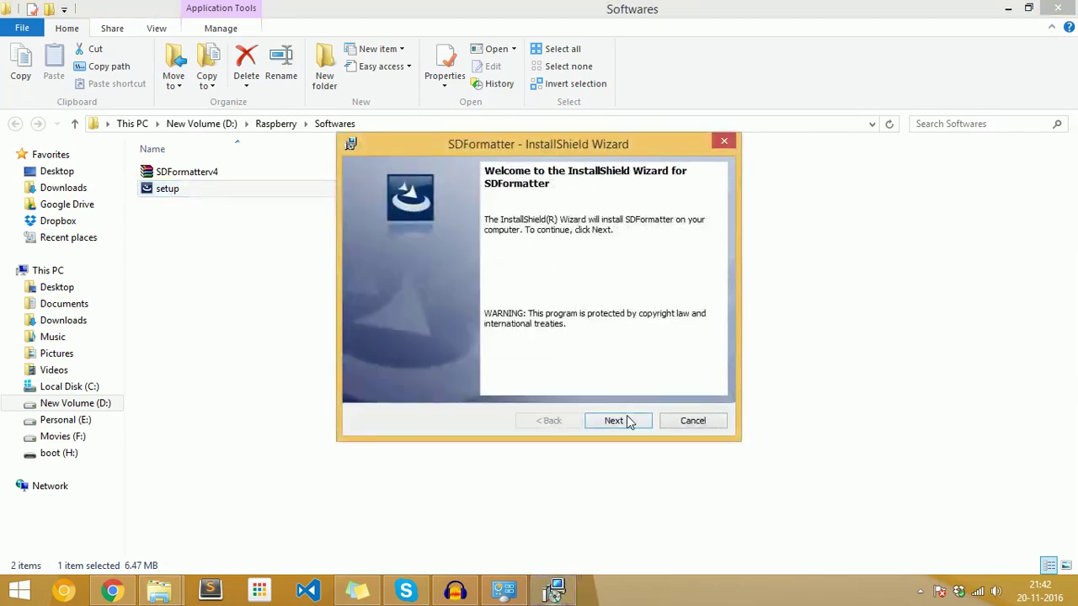
pyautogui.click(627, 420)
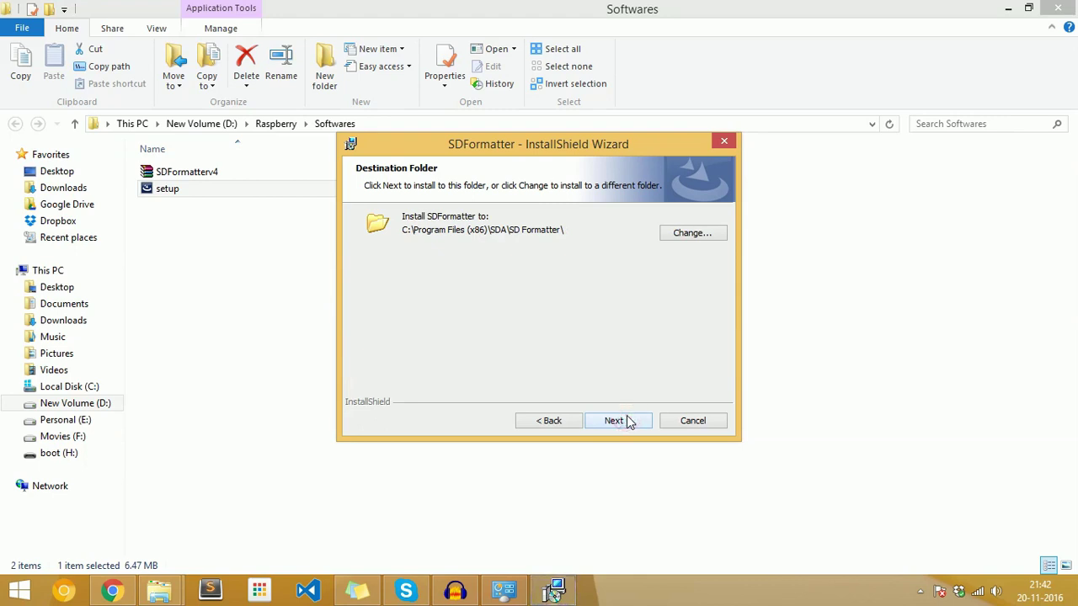
pyautogui.click(627, 421)
pyautogui.click(627, 421)
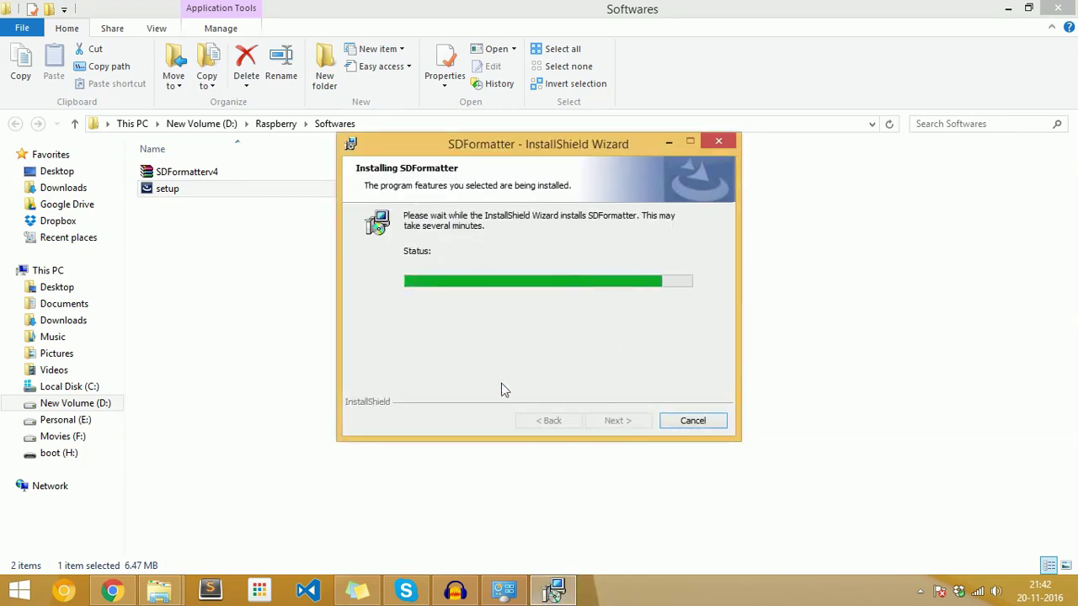
pyautogui.click(49, 270)
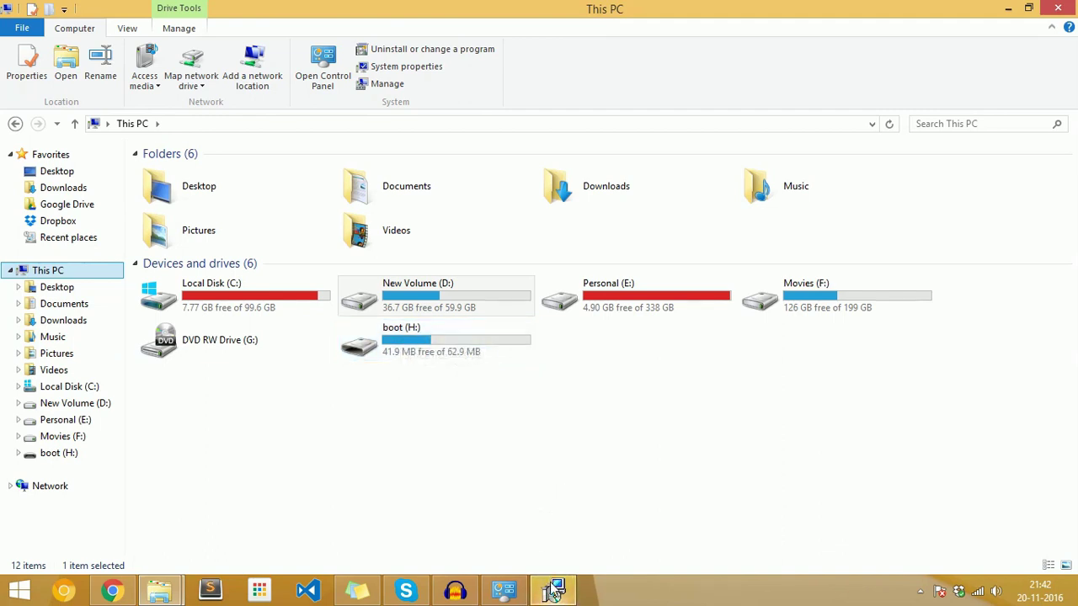
pyautogui.click(615, 424)
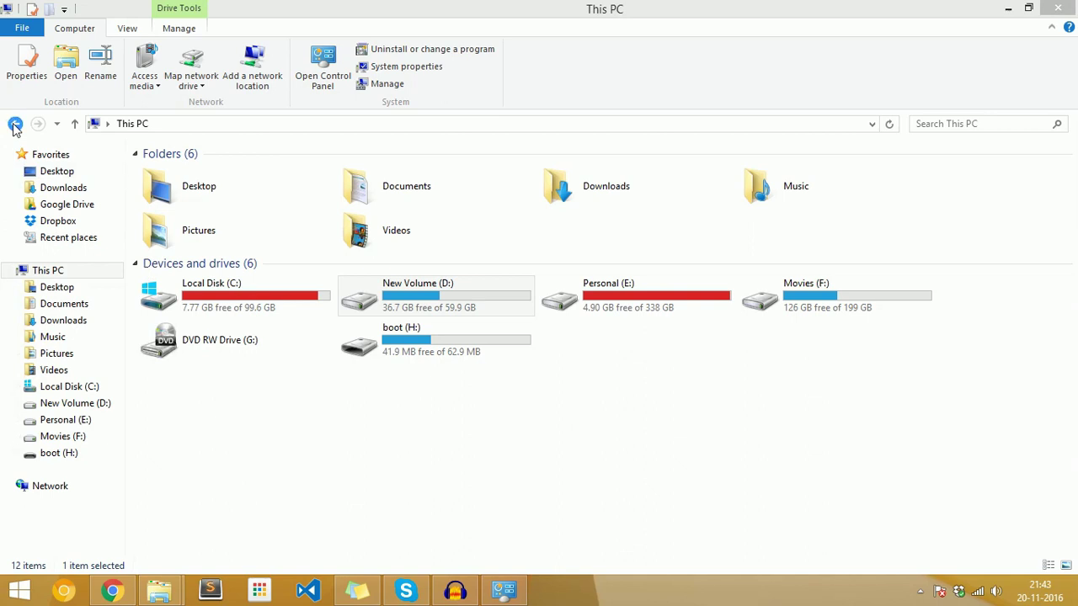
# Return to the Softwares folder, search Windows for "sdfor" and launch the installed SDFormatter
pyautogui.click(14, 124)
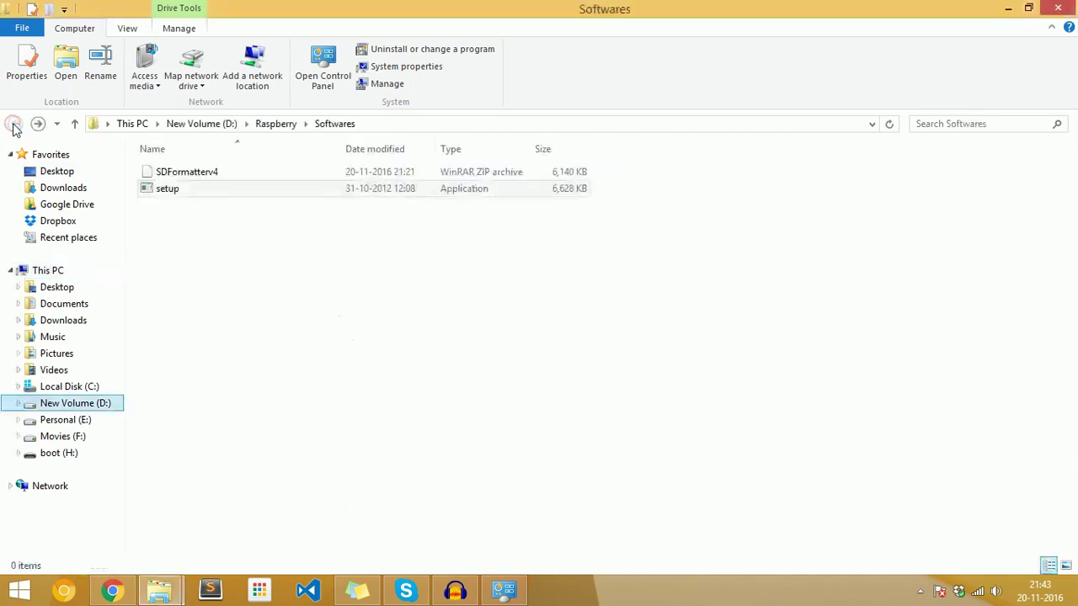
pyautogui.doubleClick(215, 188)
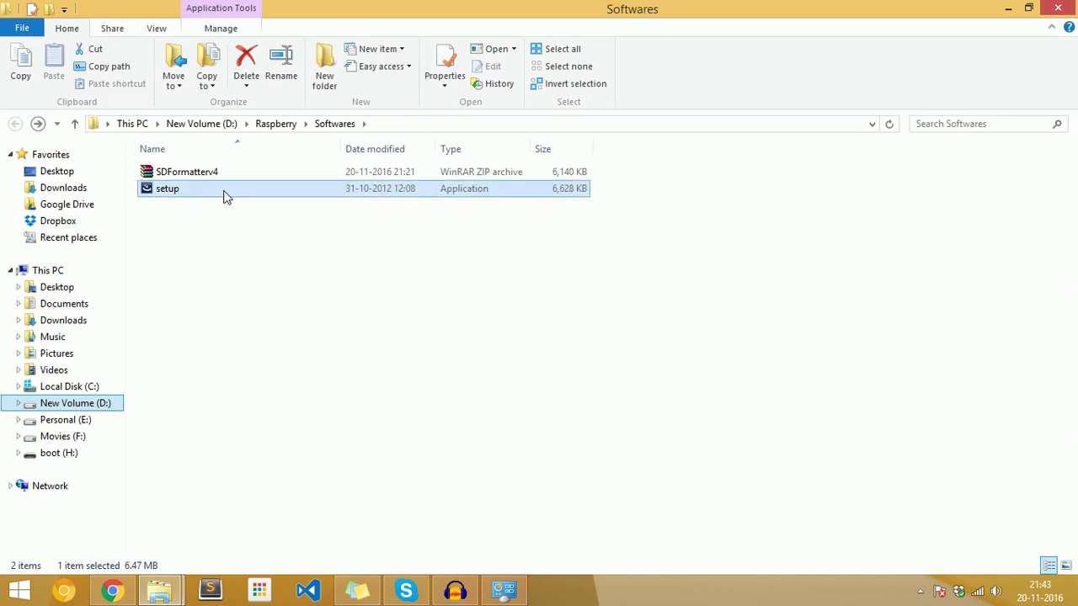
pyautogui.press('super+s')
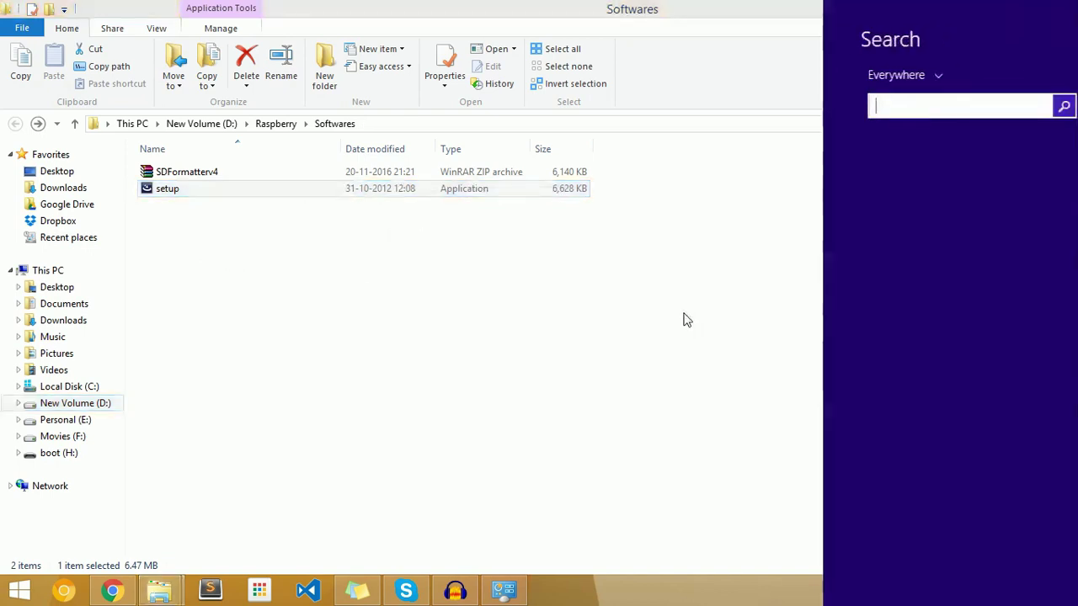
pyautogui.write('sd')
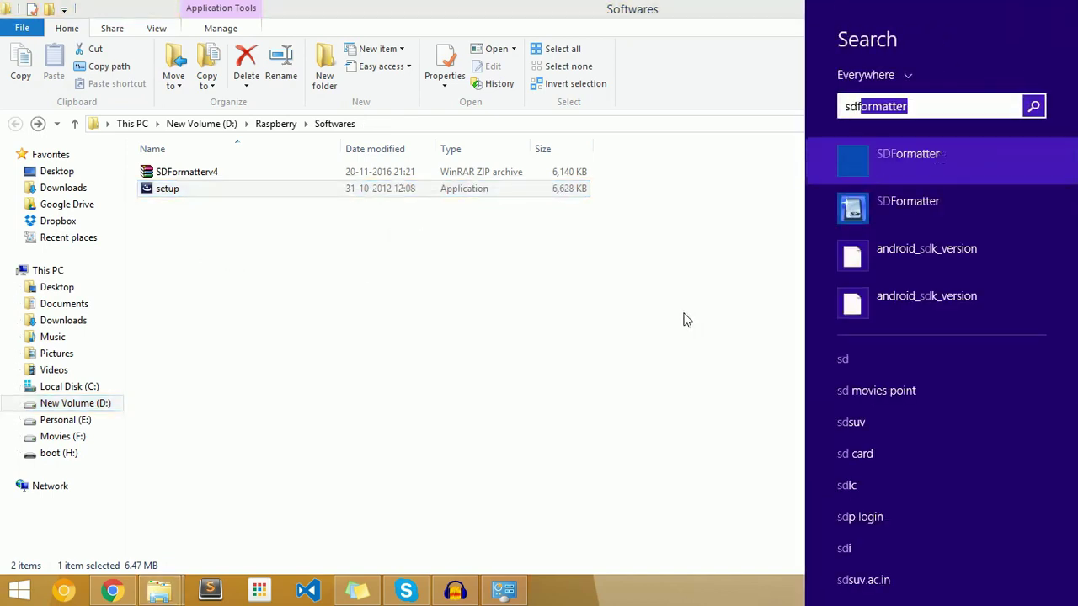
pyautogui.write('for')
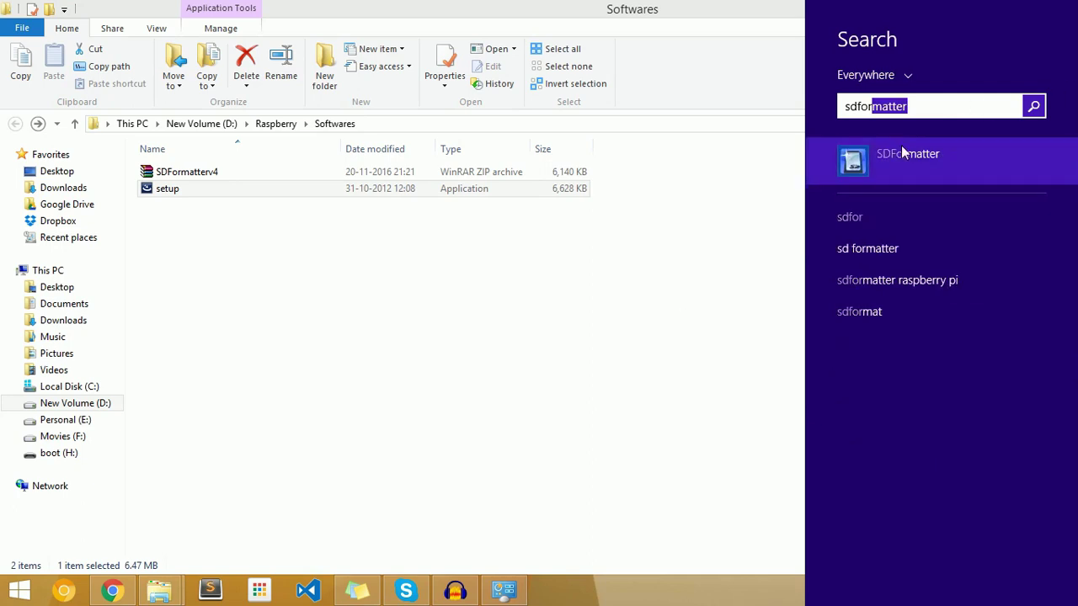
pyautogui.click(885, 165)
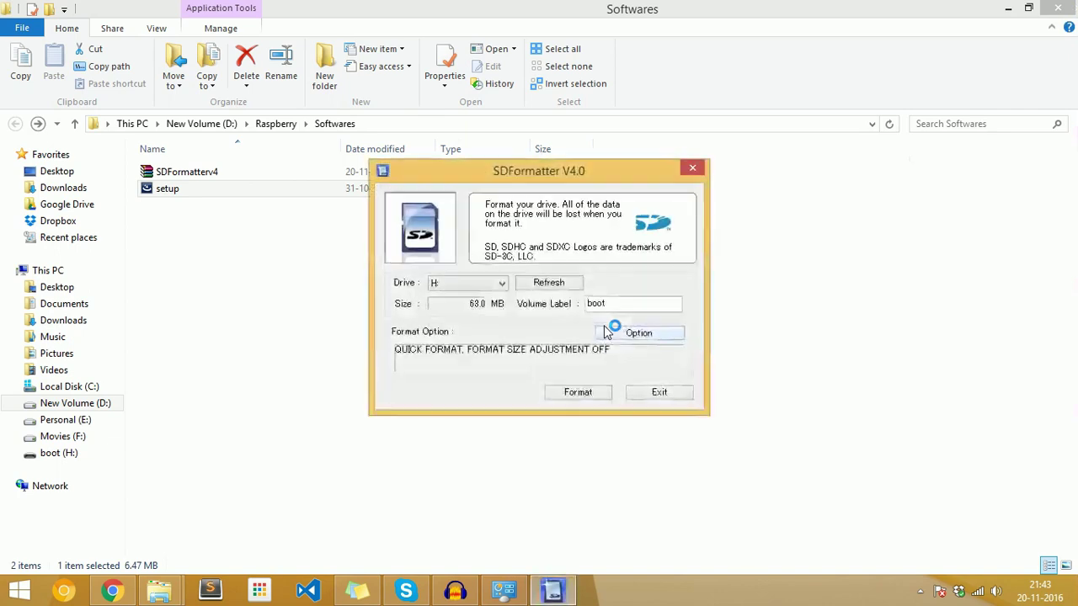
# Refresh the drive information for H: and set the volume label to raspberrypi, keeping the default format options
pyautogui.click(501, 283)
pyautogui.click(569, 290)
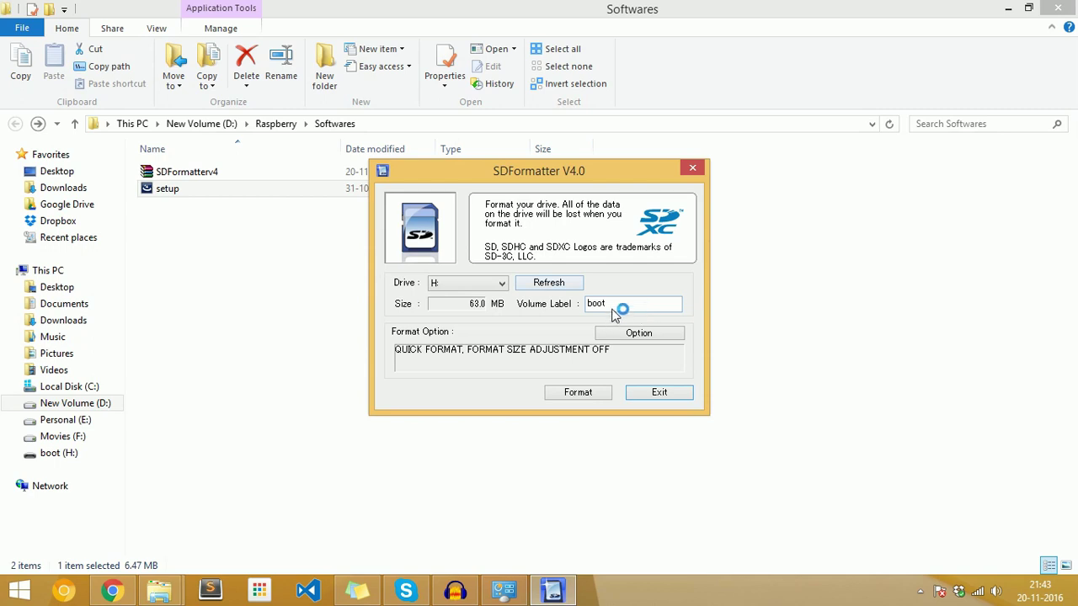
pyautogui.moveTo(614, 310); pyautogui.dragTo(577, 308)
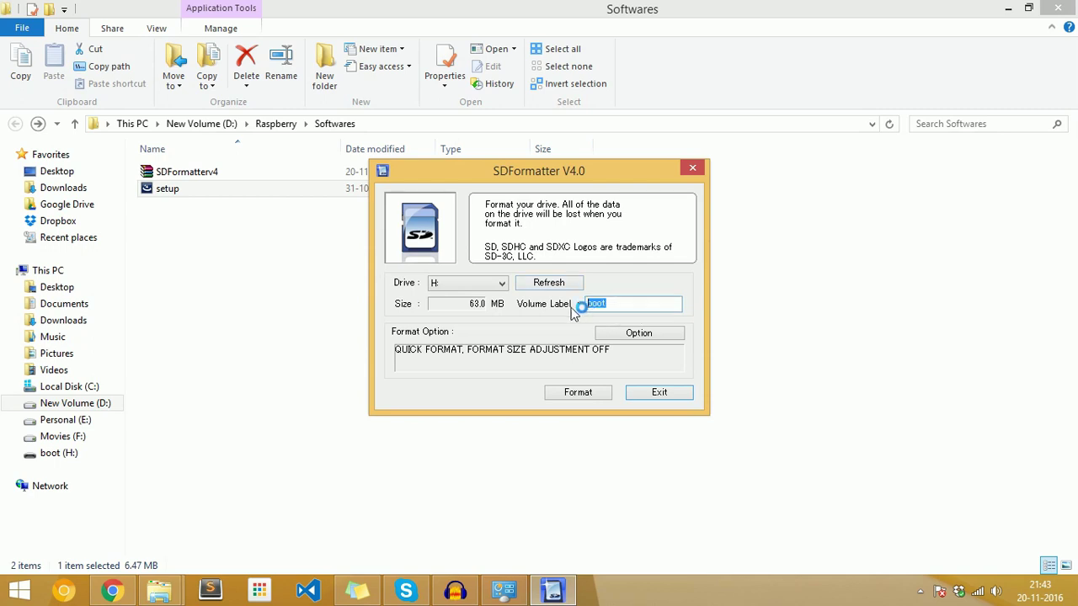
pyautogui.write('raspn')
pyautogui.write('errypi')
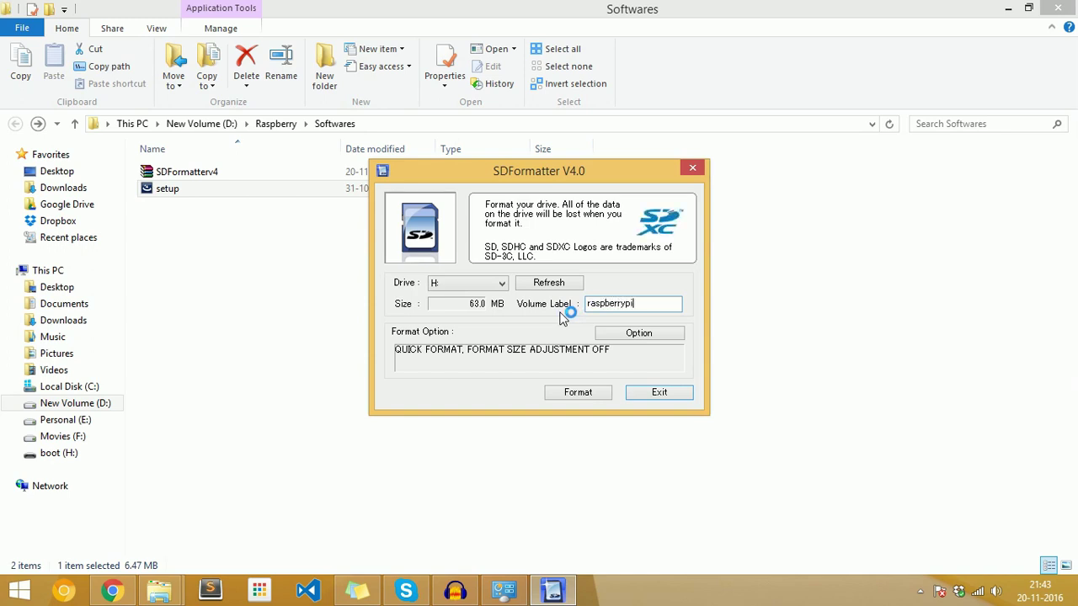
pyautogui.click(653, 334)
pyautogui.click(545, 339)
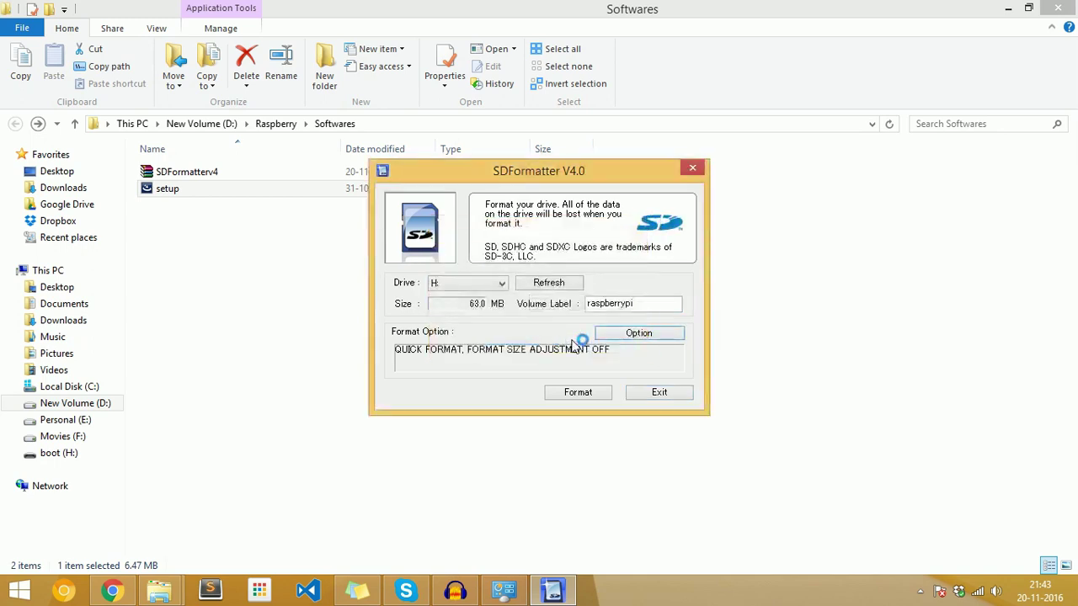
# Quick format the SD card on drive H: and open This PC to check the drive
pyautogui.click(578, 392)
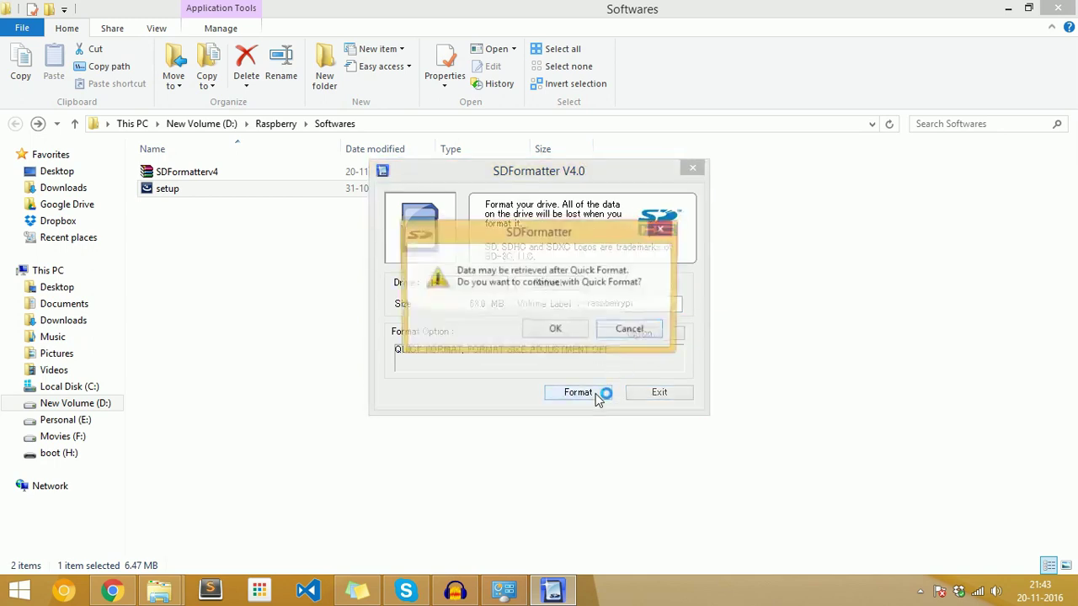
pyautogui.click(566, 330)
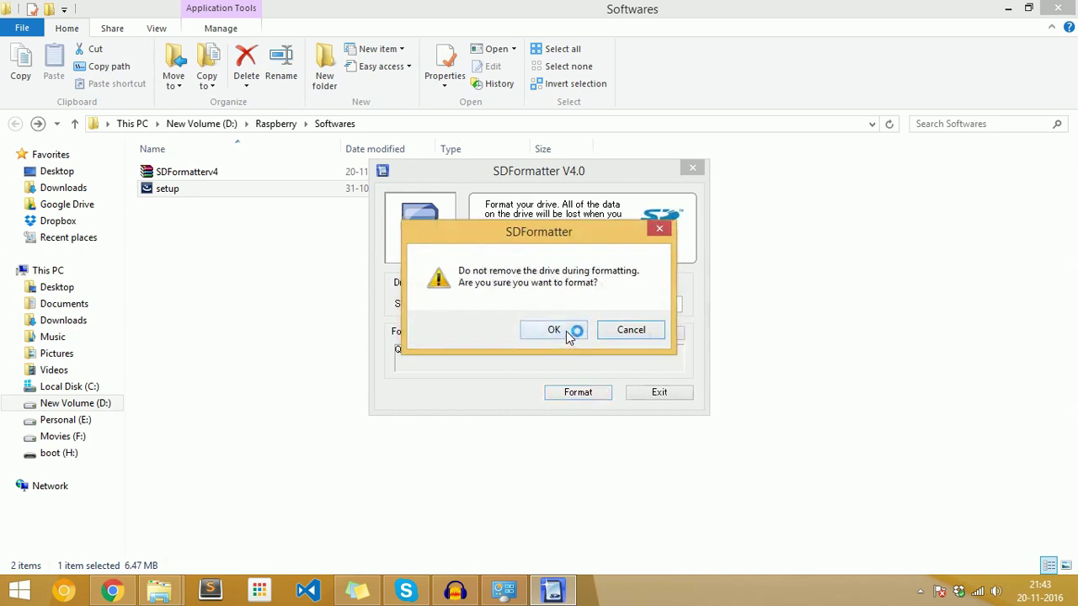
pyautogui.click(566, 331)
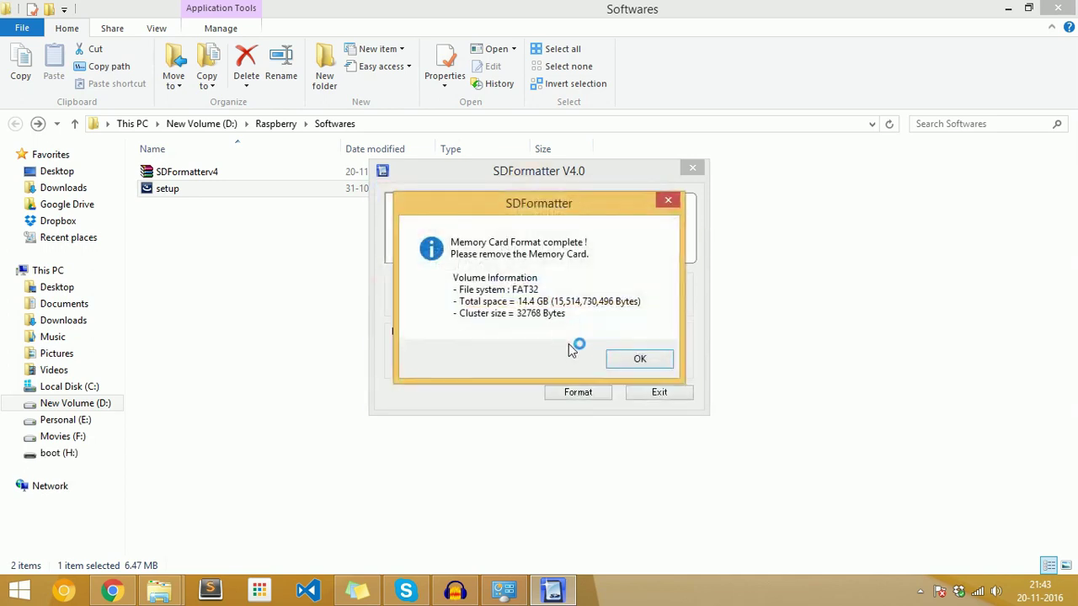
pyautogui.click(640, 360)
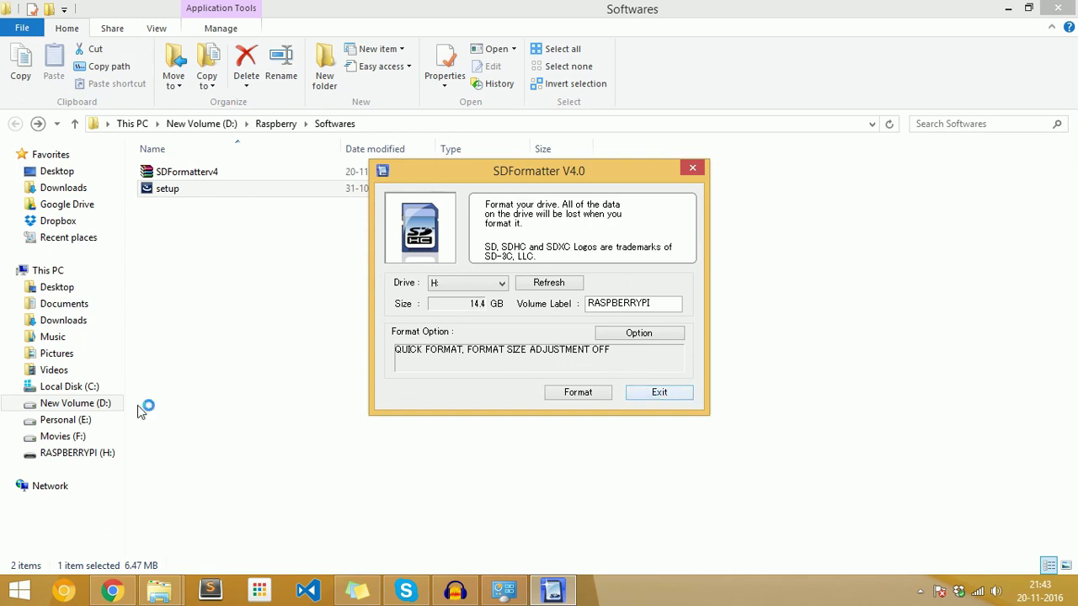
pyautogui.click(65, 270)
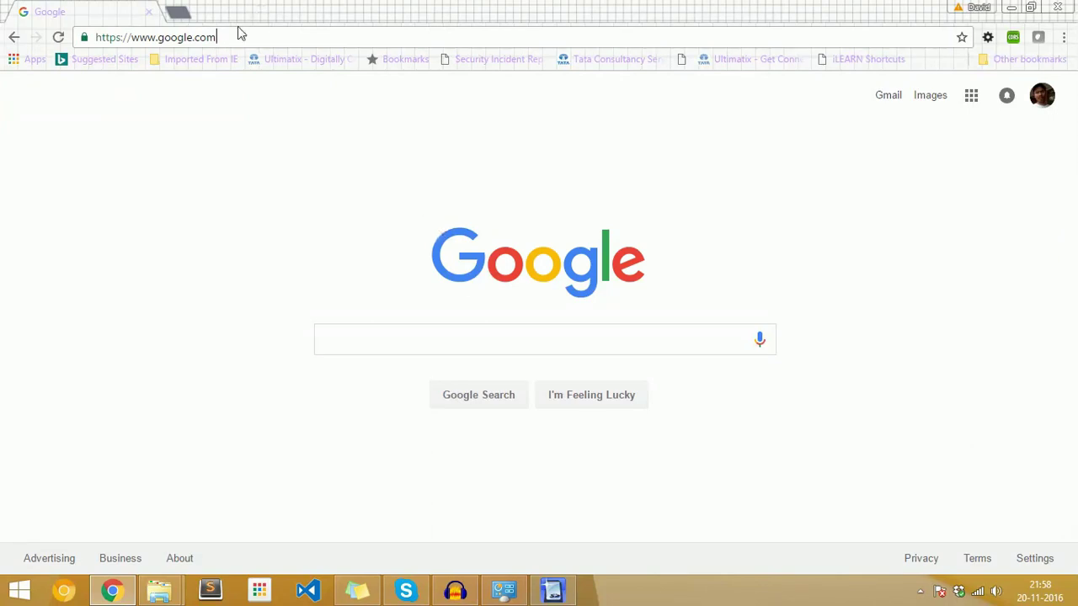
# Open the raspberrypi.org website in the browser in place of the Google page
pyautogui.click(238, 31)
pyautogui.hotkey('ctrl', 'a')
pyautogui.write('ras')
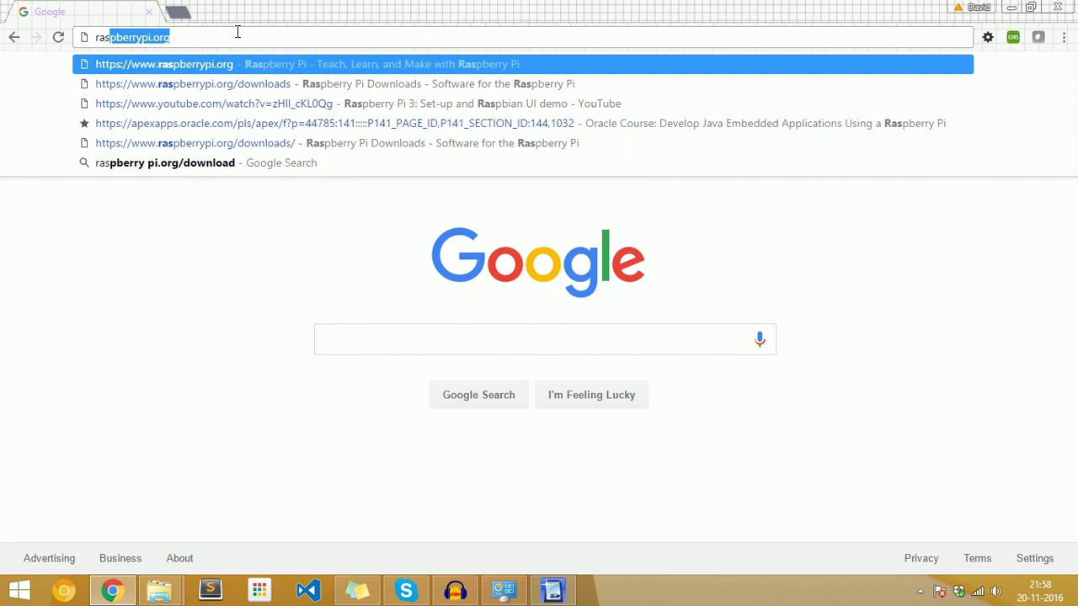
pyautogui.press('End')
pyautogui.press('Return')
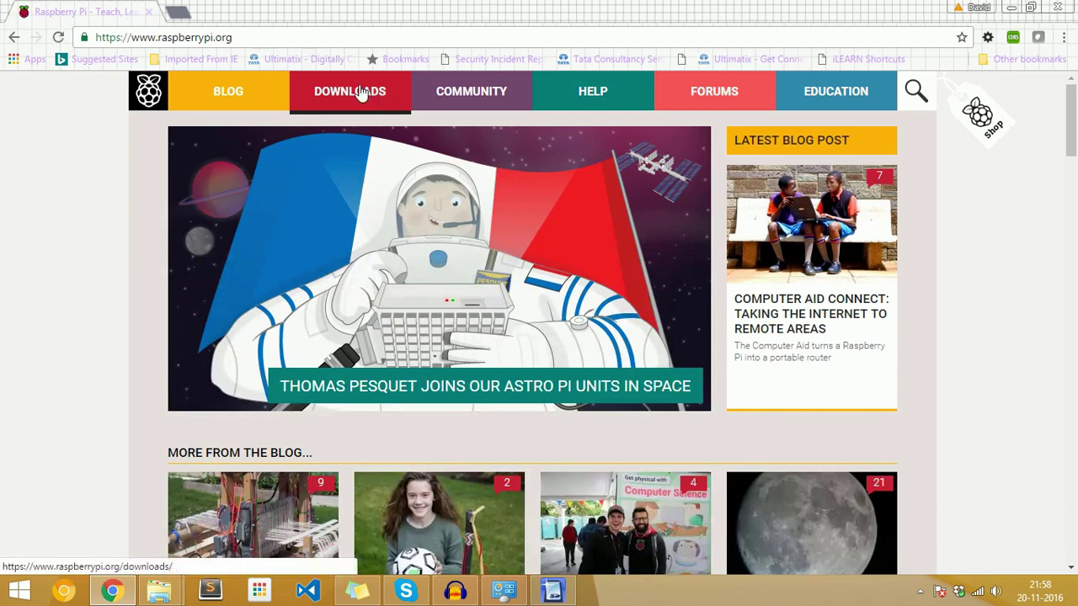
# Download the Raspbian Jessie with Pixel image as a ZIP from the site's Raspbian downloads page
pyautogui.click(360, 93)
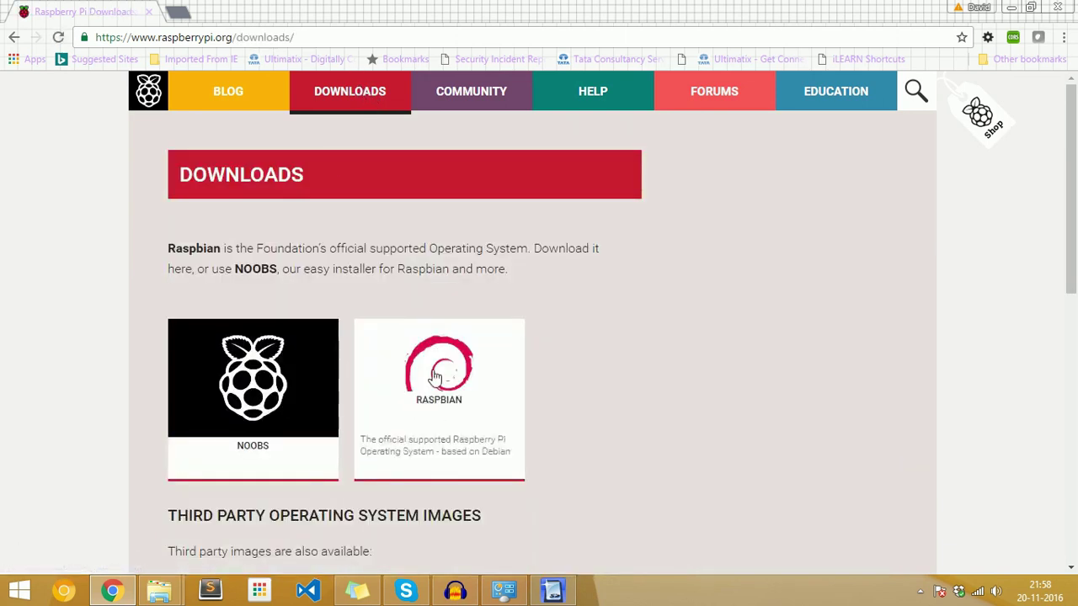
pyautogui.click(456, 389)
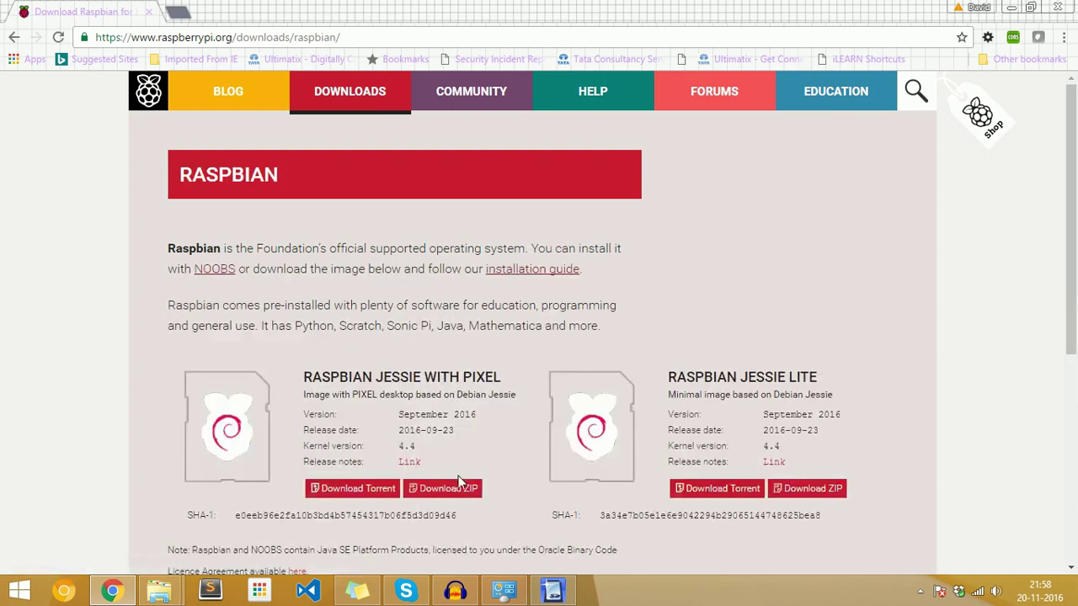
pyautogui.click(455, 492)
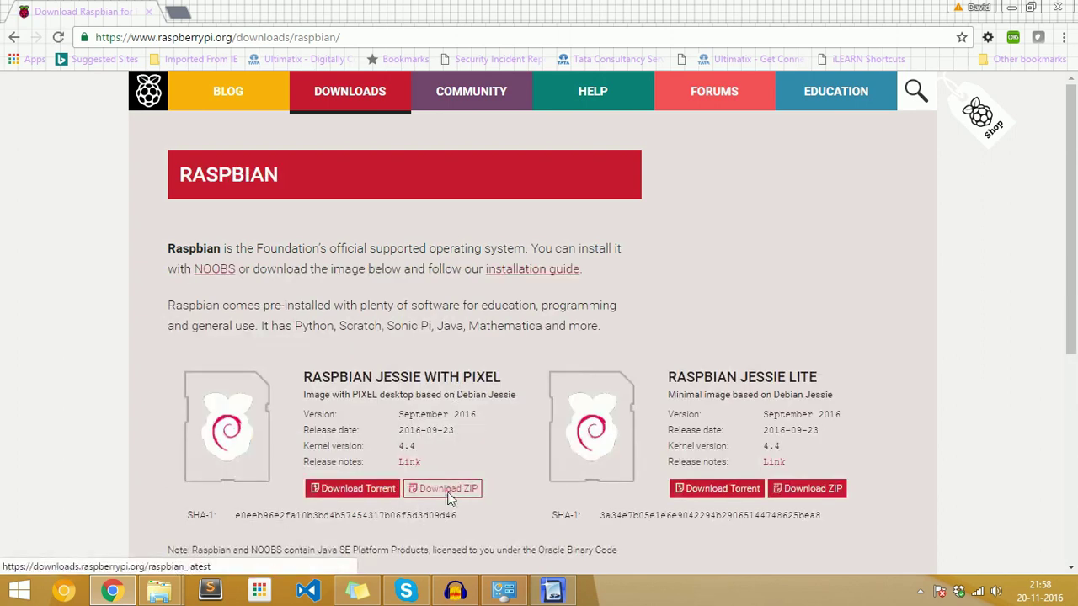
# Open the Raspbian installation guide and go to its instructions for writing the image using Windows
pyautogui.click(539, 272)
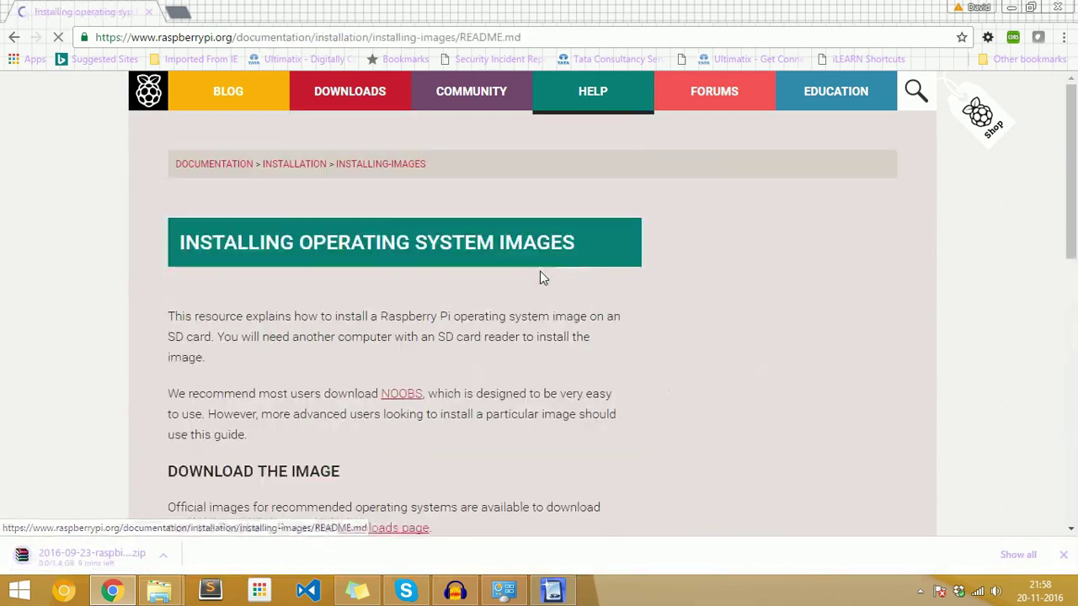
pyautogui.scroll(-4, 524, 295)
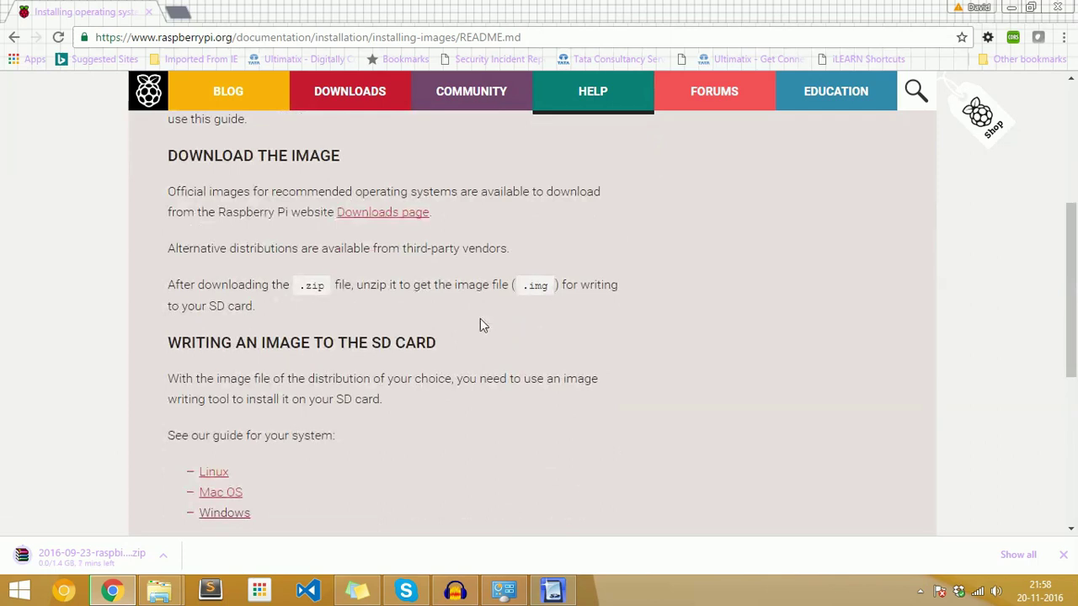
pyautogui.click(217, 509)
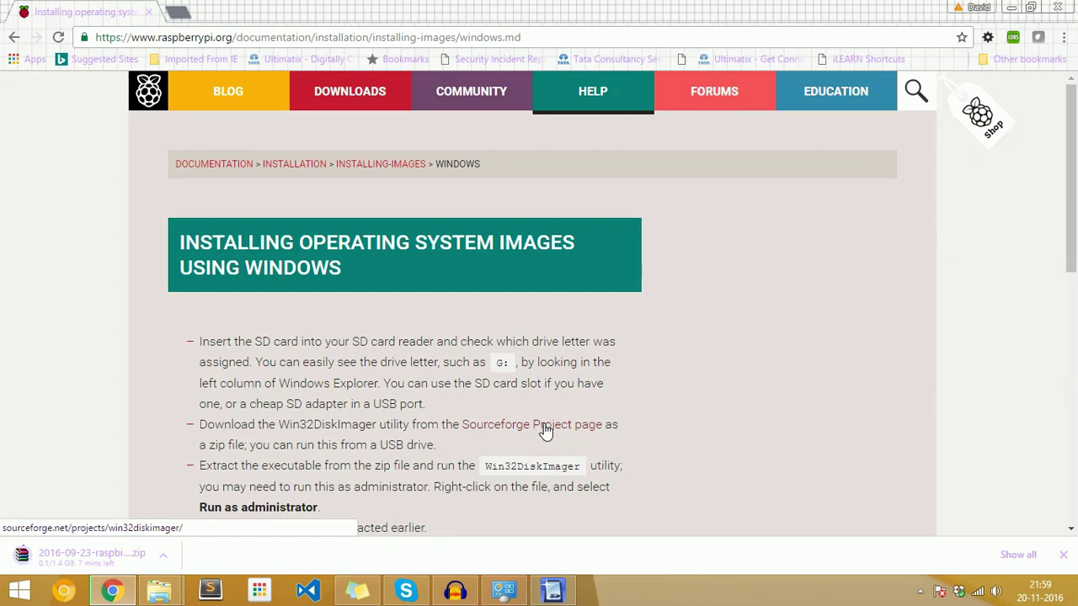
# Open the Win32DiskImager SourceForge project page from the guide and download the Win32 Disk Imager installer
pyautogui.middleClick(545, 430)
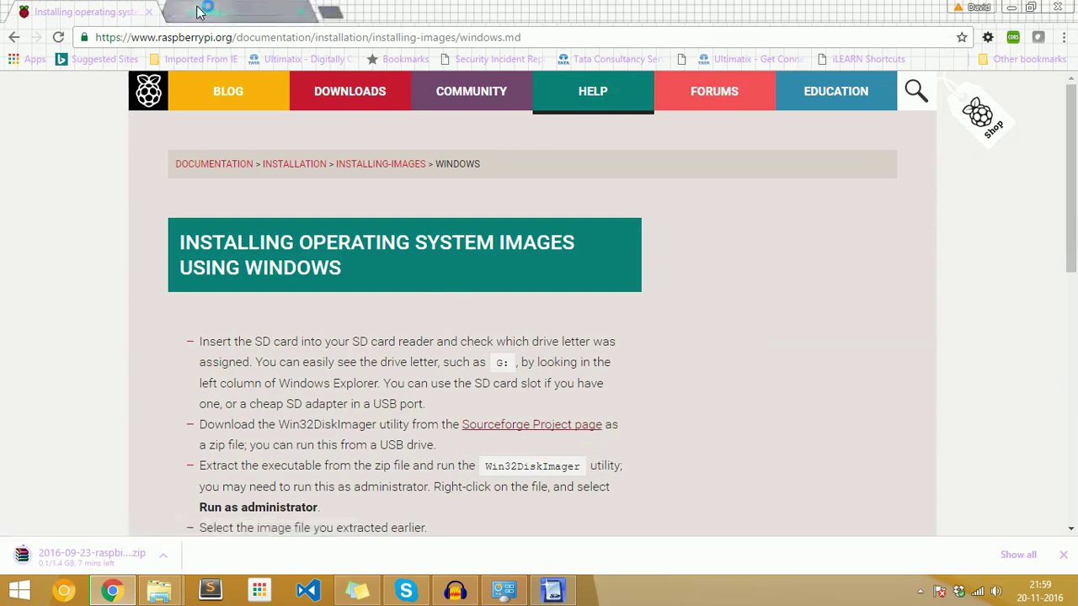
pyautogui.click(200, 12)
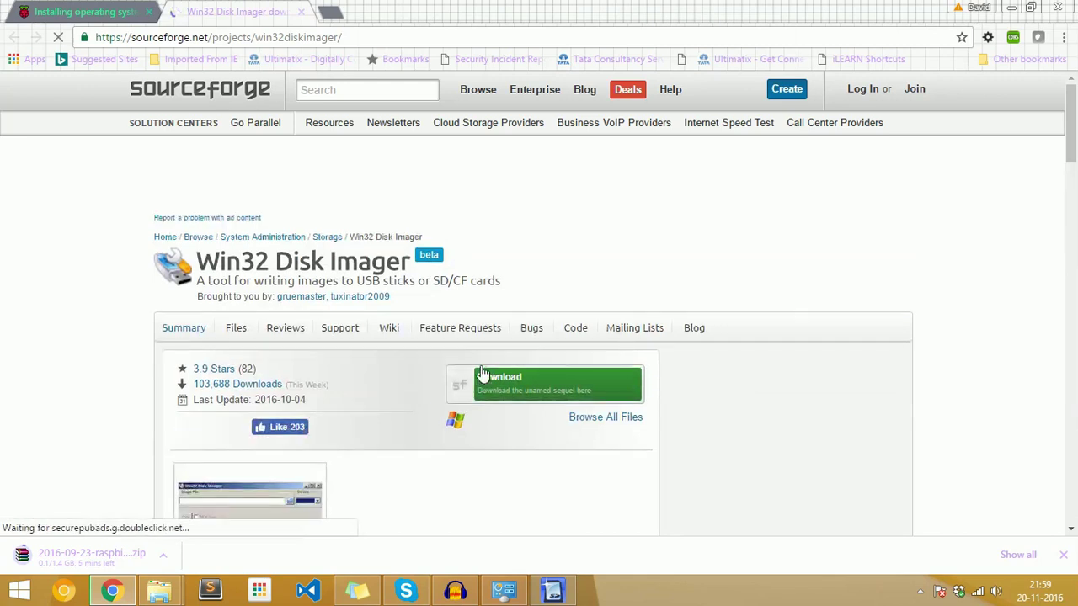
pyautogui.scroll(-1, 500, 339)
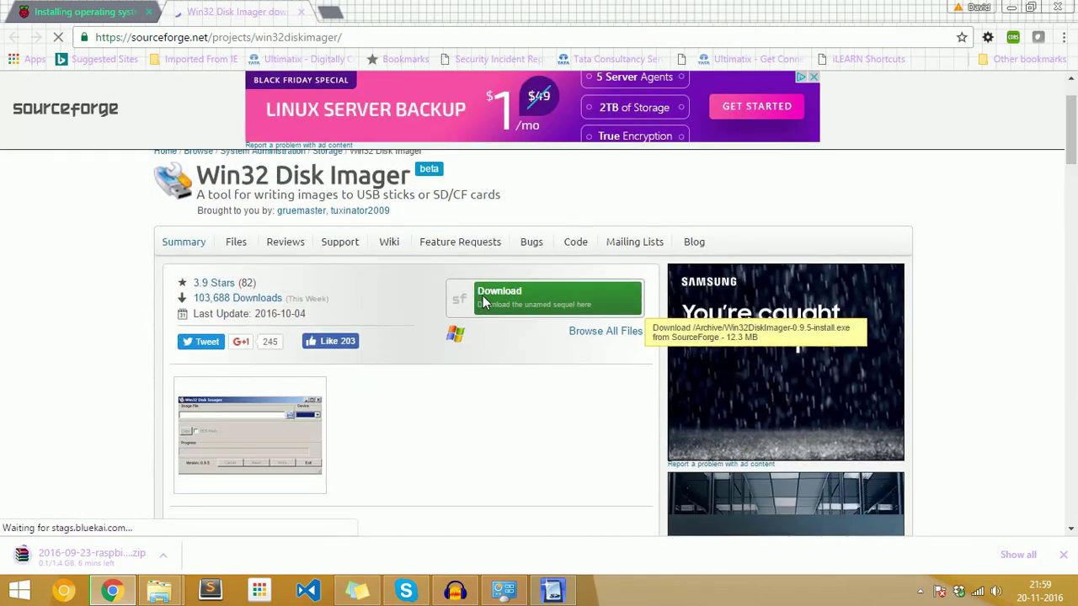
pyautogui.click(484, 303)
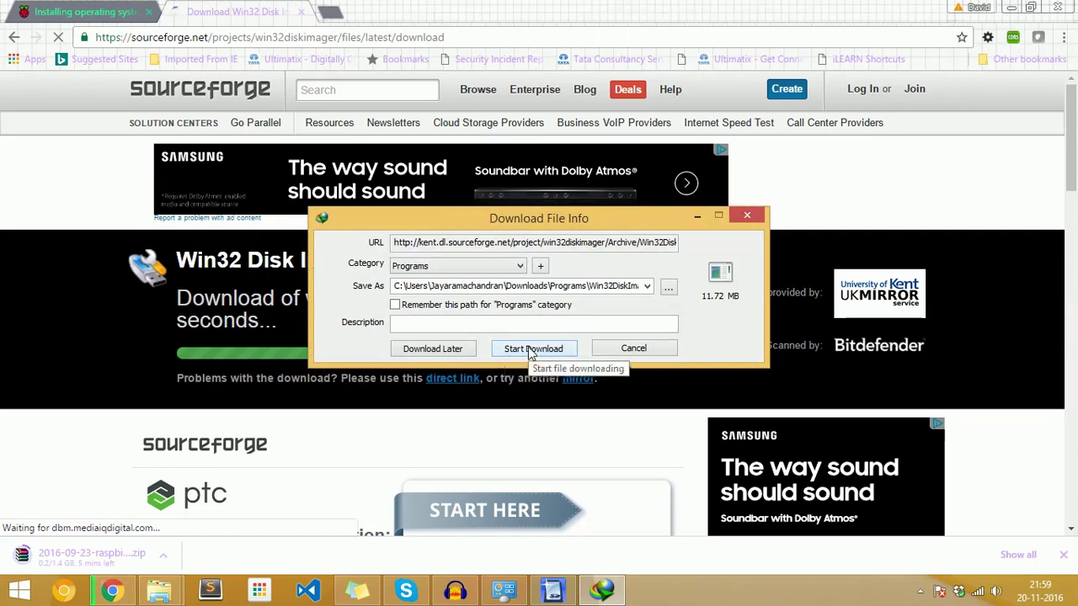
pyautogui.click(531, 351)
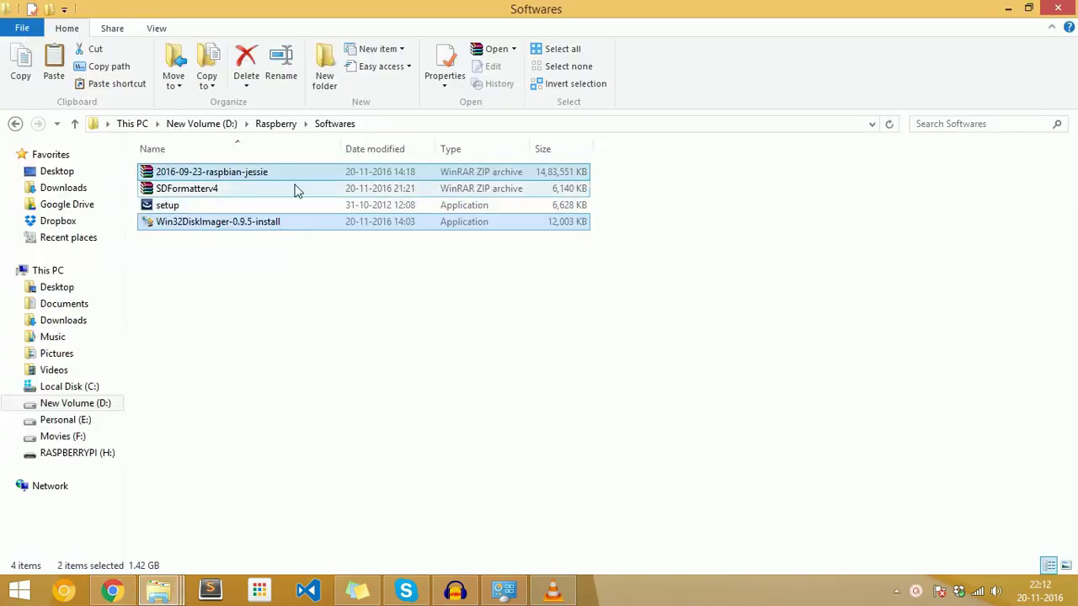
# In the Softwares folder, extract the 2016-09-23-raspbian-jessie ZIP archive in place, dismissing the WinRAR diagnostic message
pyautogui.keyDown('ctrl'); pyautogui.click(299, 177); pyautogui.keyUp('ctrl')
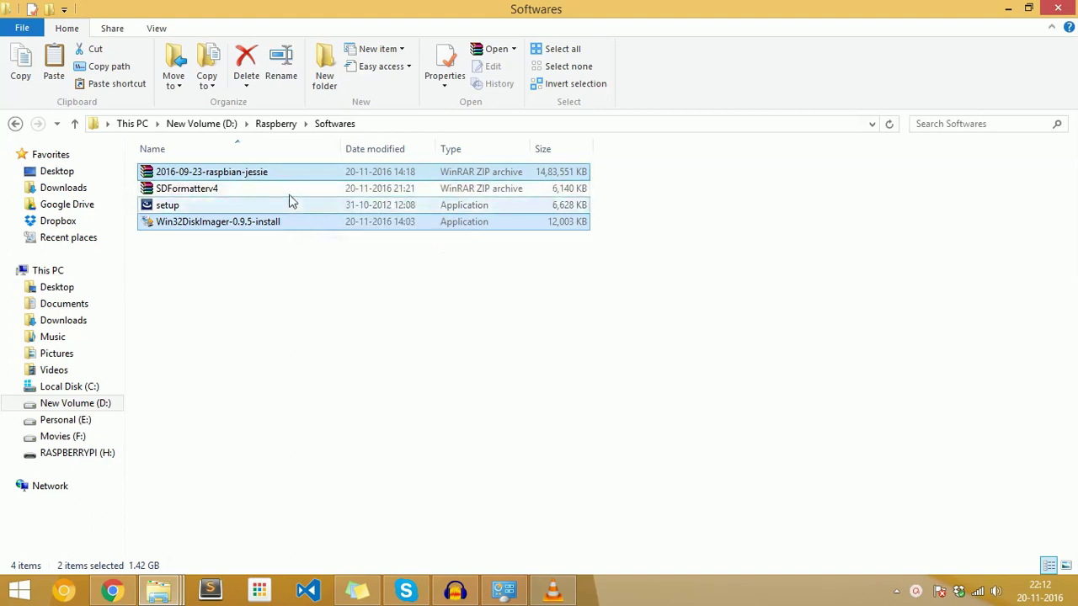
pyautogui.click(300, 175)
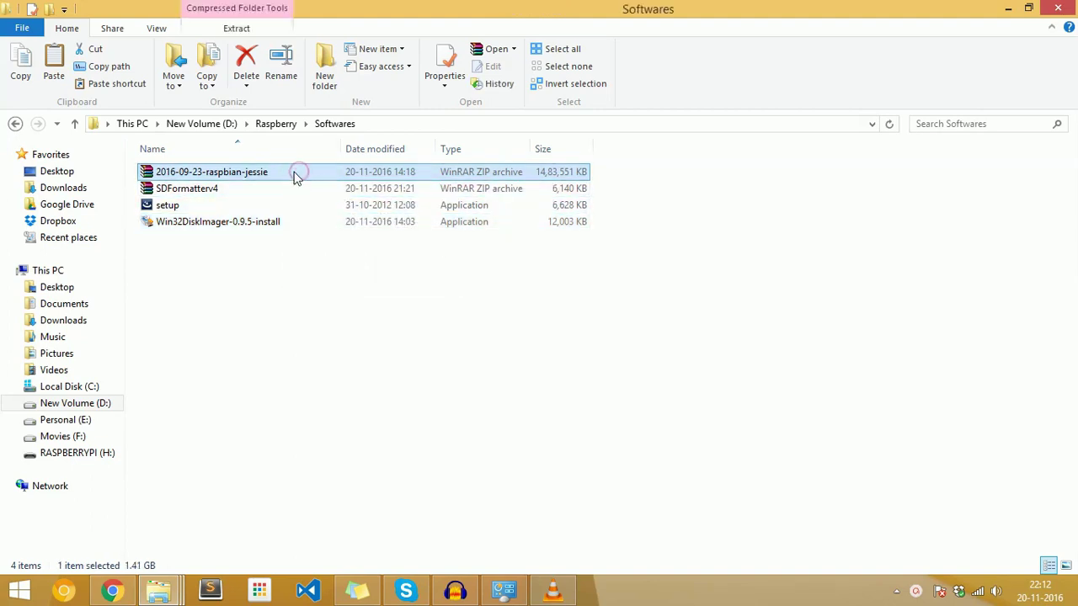
pyautogui.rightClick(283, 176)
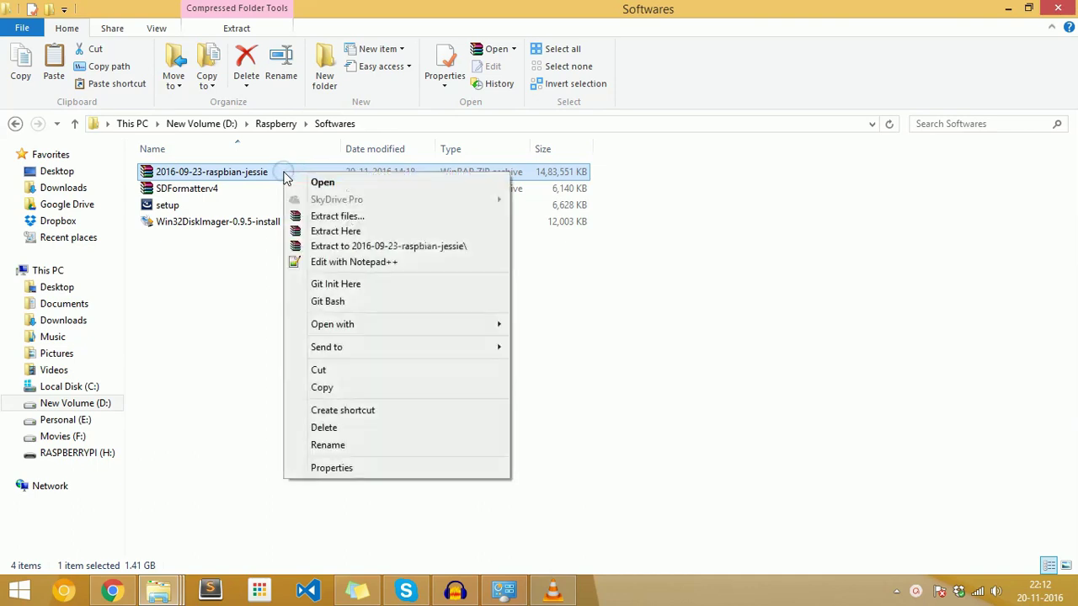
pyautogui.click(333, 230)
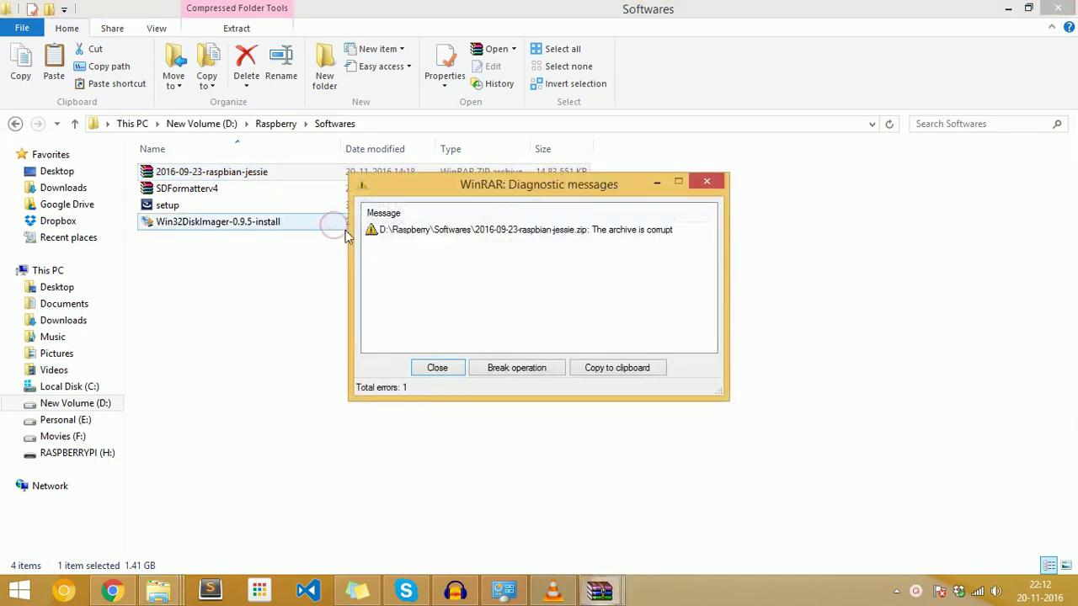
pyautogui.click(445, 372)
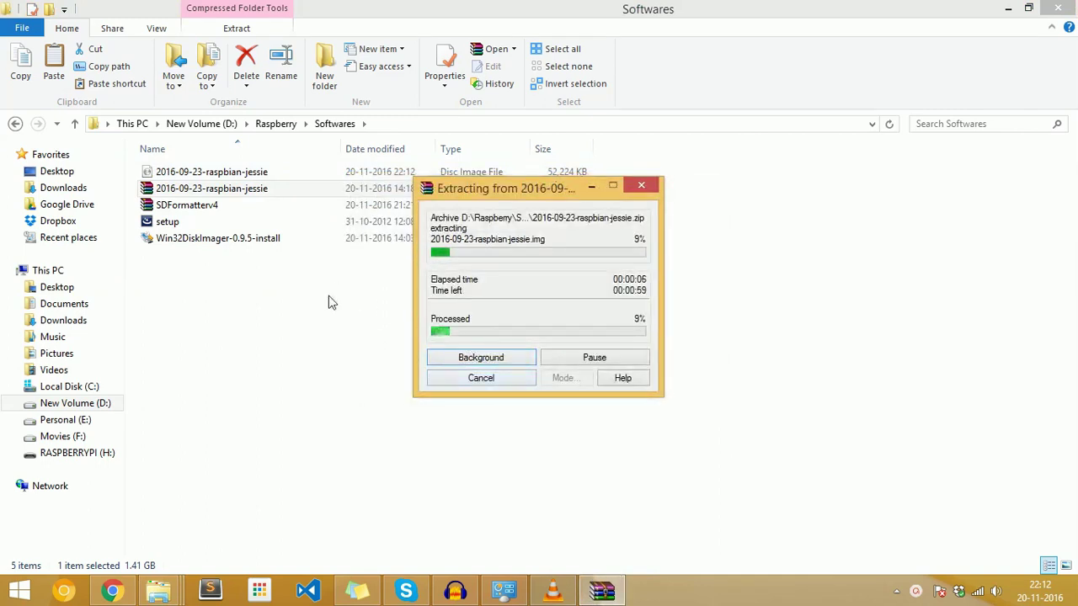
# Run the Win32DiskImager-0.9.5-install application as administrator and accept its license agreement
pyautogui.click(253, 240)
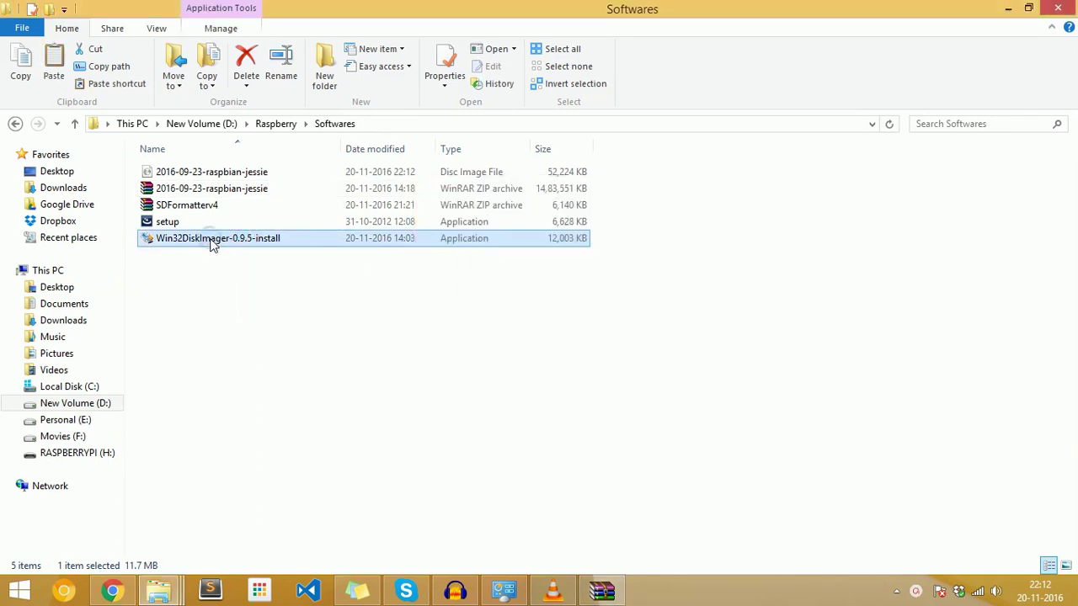
pyautogui.rightClick(213, 243)
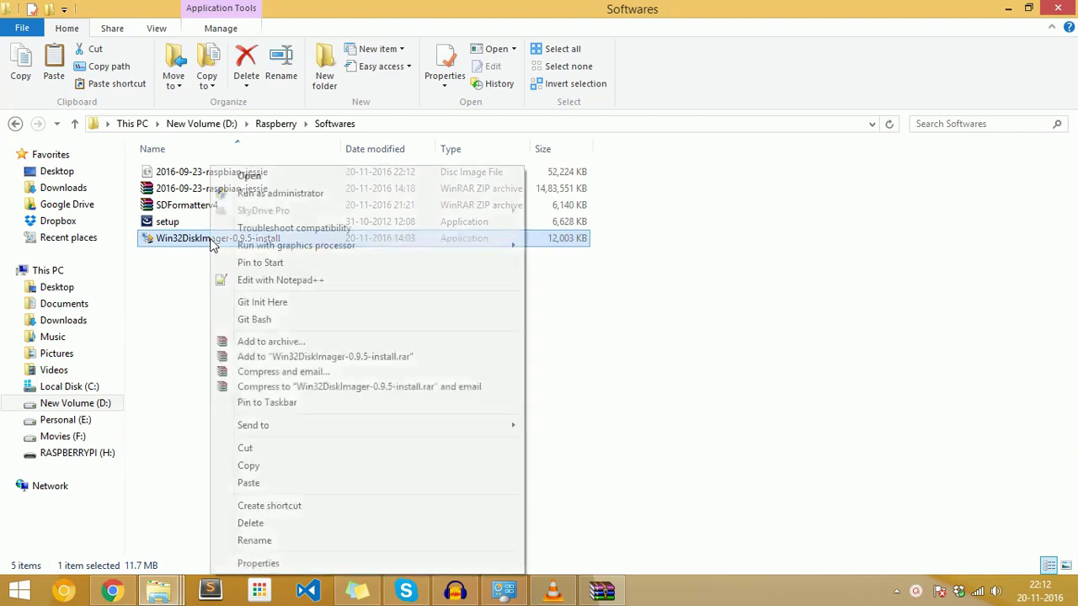
pyautogui.click(274, 194)
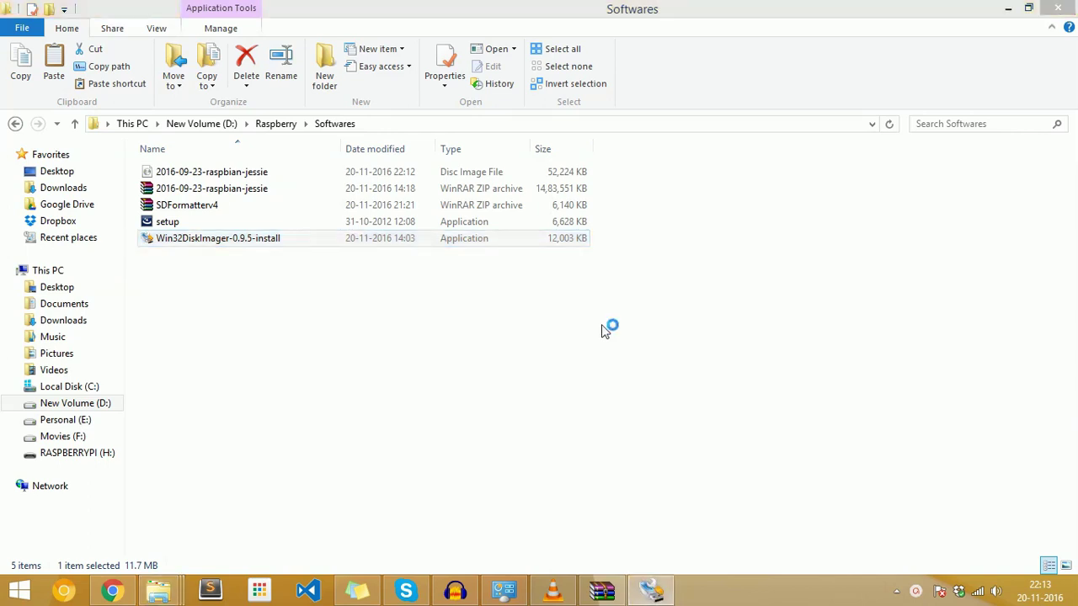
pyautogui.click(632, 421)
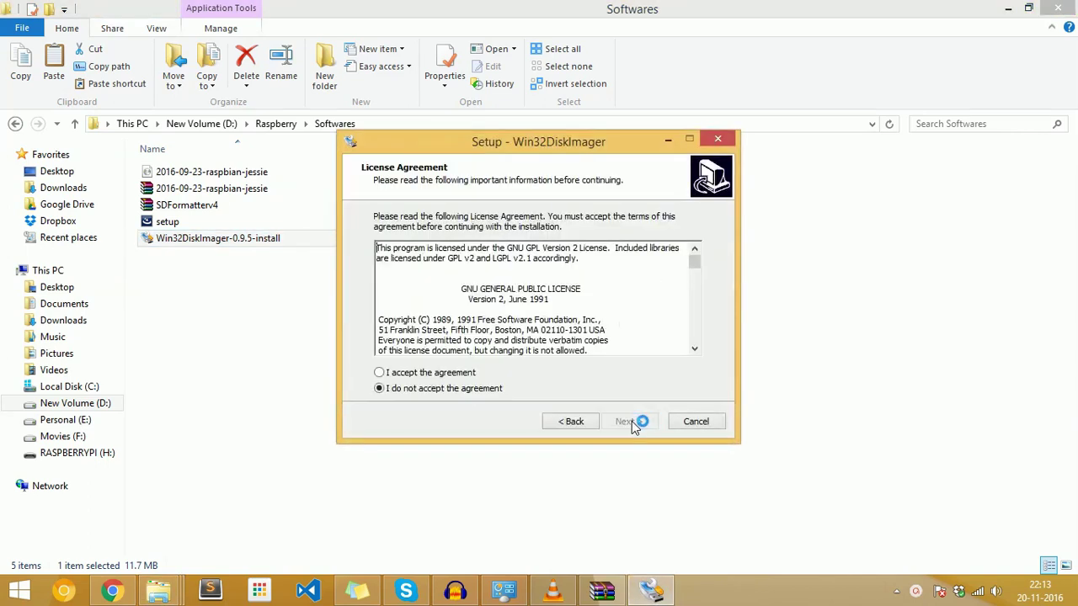
pyautogui.click(440, 373)
pyautogui.click(630, 422)
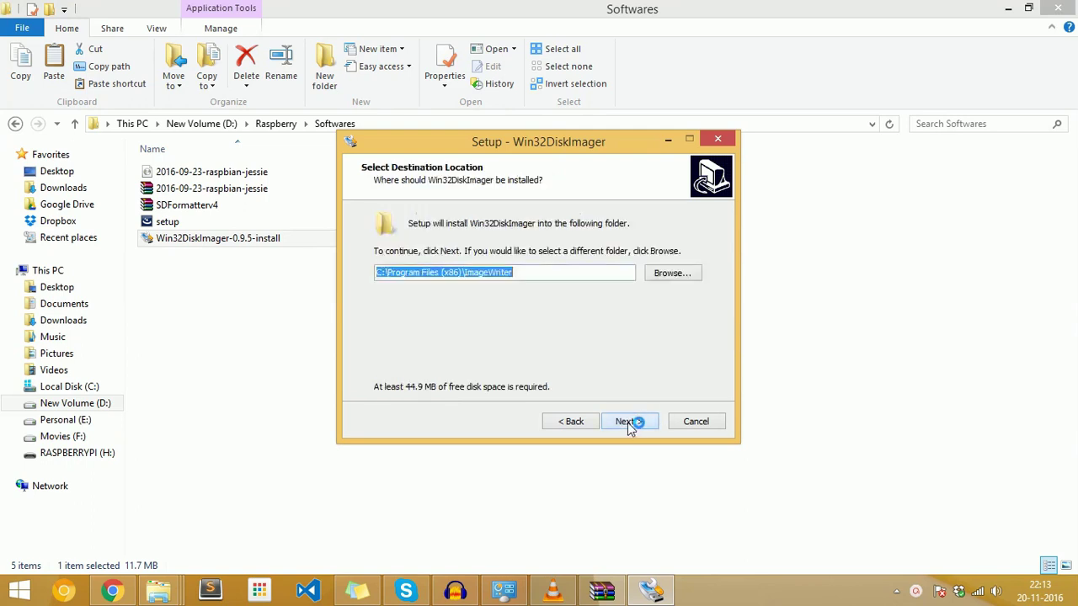
# Install Win32DiskImager in the default folders with a desktop icon, and finish setup with the README and program launch enabled
pyautogui.click(629, 422)
pyautogui.click(630, 422)
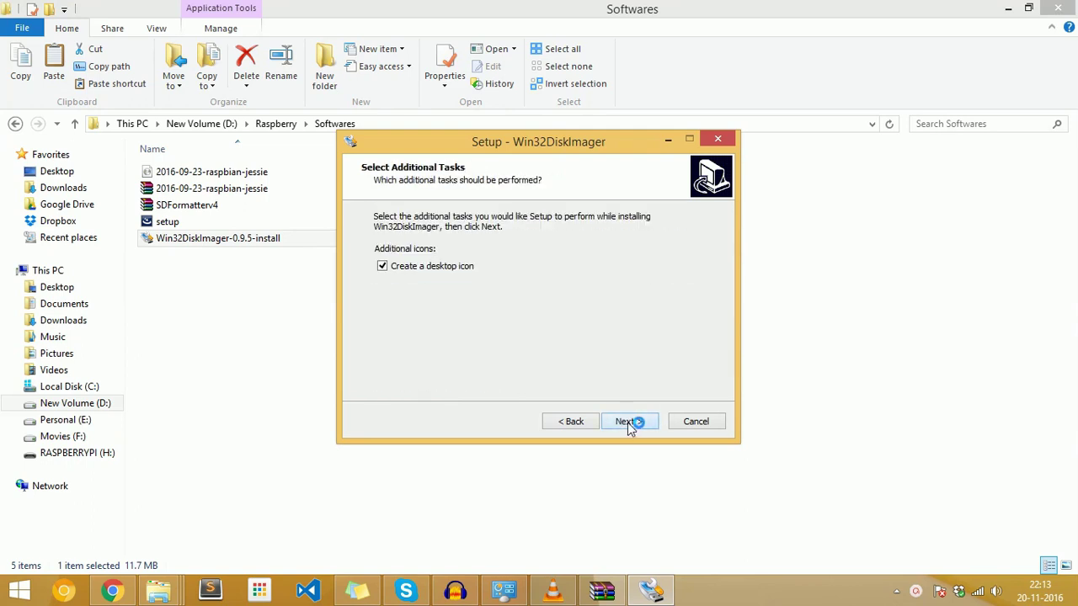
pyautogui.click(630, 422)
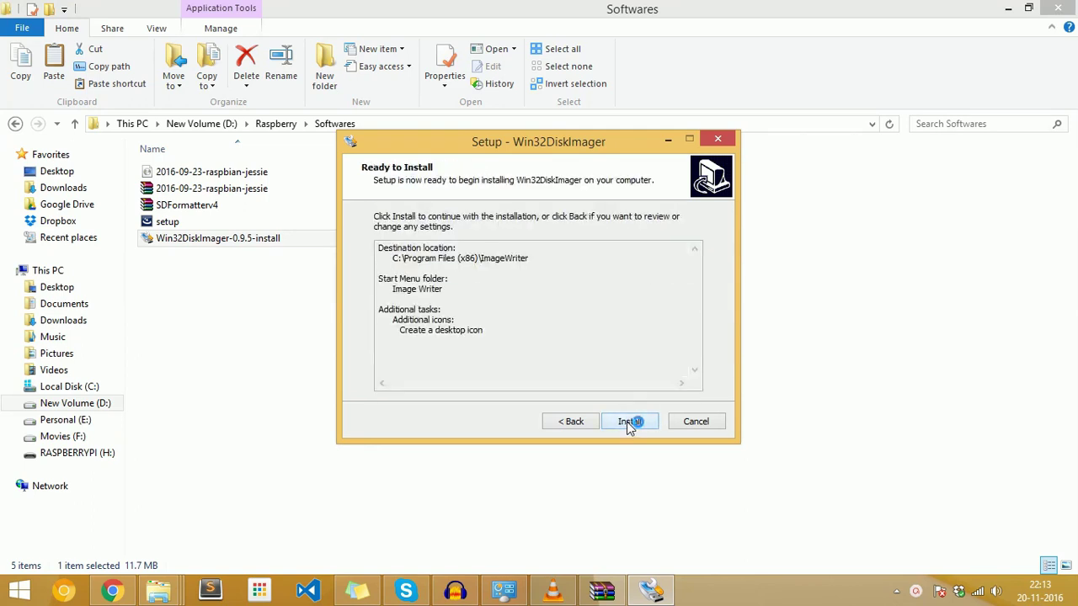
pyautogui.click(630, 421)
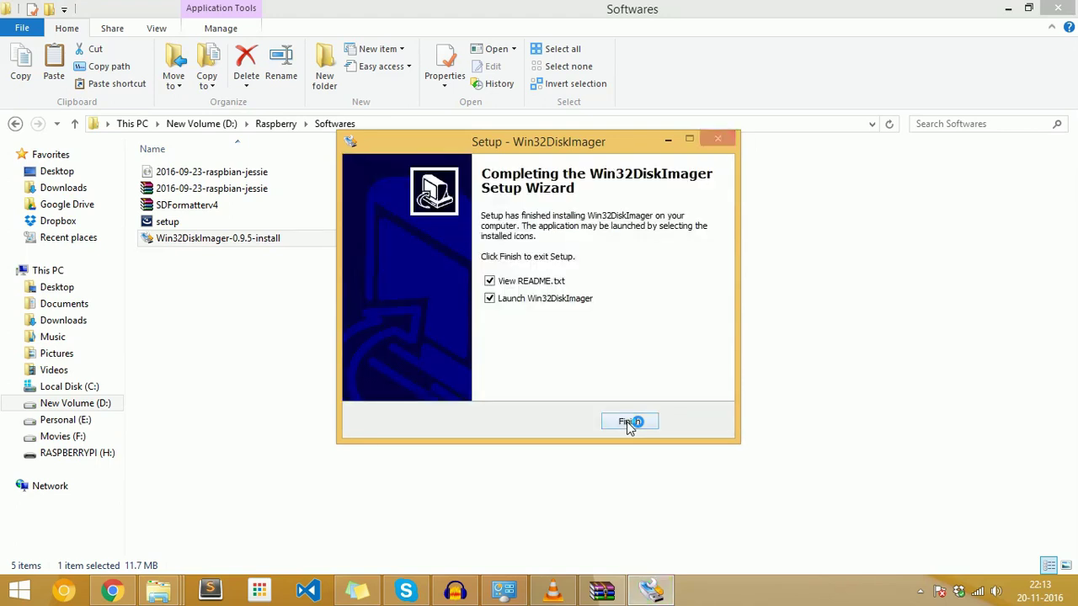
pyautogui.click(630, 423)
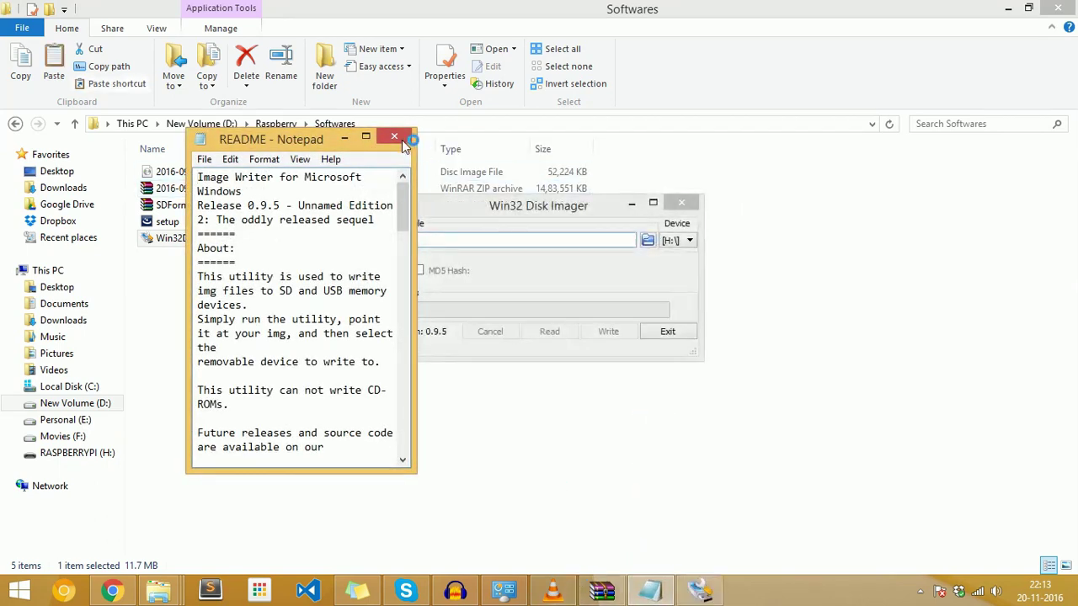
# Close the README file and move the WinRAR extraction window away from the Win32 Disk Imager window
pyautogui.hotkey('alt', 'F4')
pyautogui.hotkey('alt', 'F4')
pyautogui.click(651, 591)
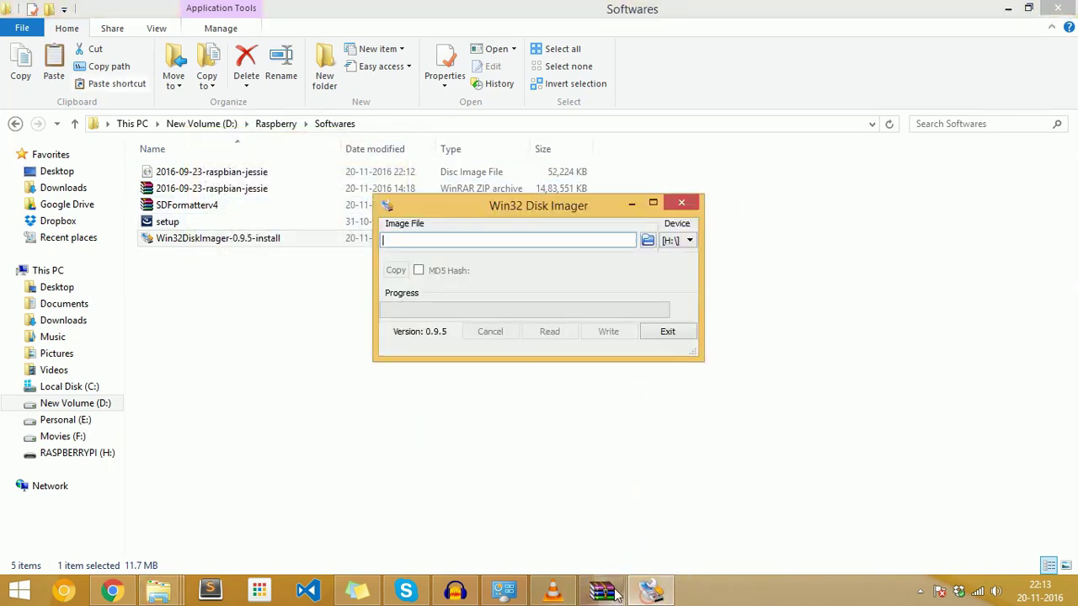
pyautogui.click(611, 593)
pyautogui.moveTo(509, 187); pyautogui.dragTo(196, 153)
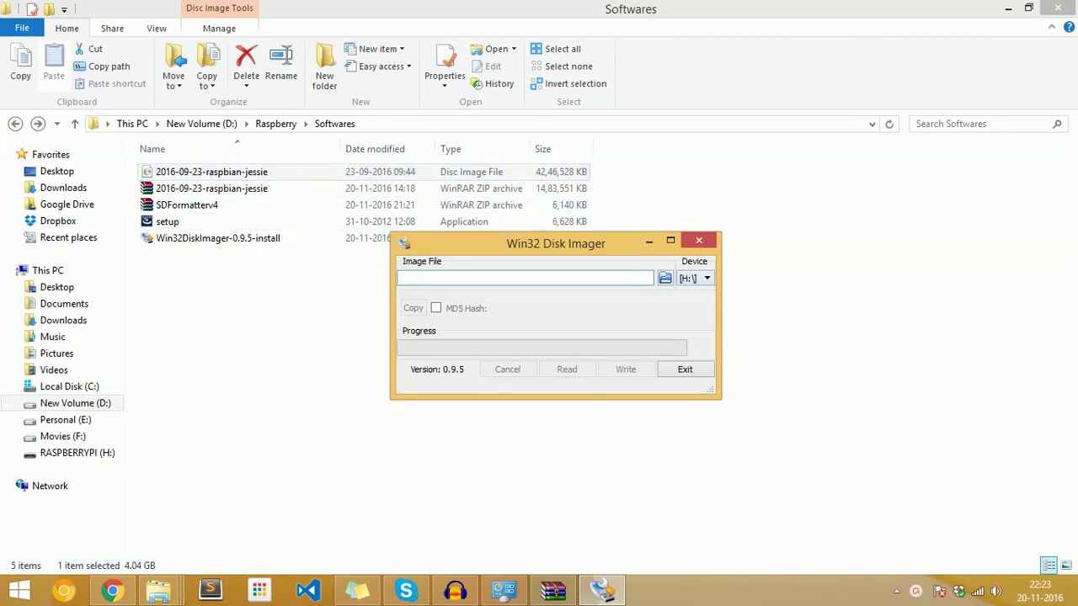
# Choose H:\ as the target device in Win32 Disk Imager and copy the folder path D:\Raspberry\Softwares
pyautogui.click(694, 277)
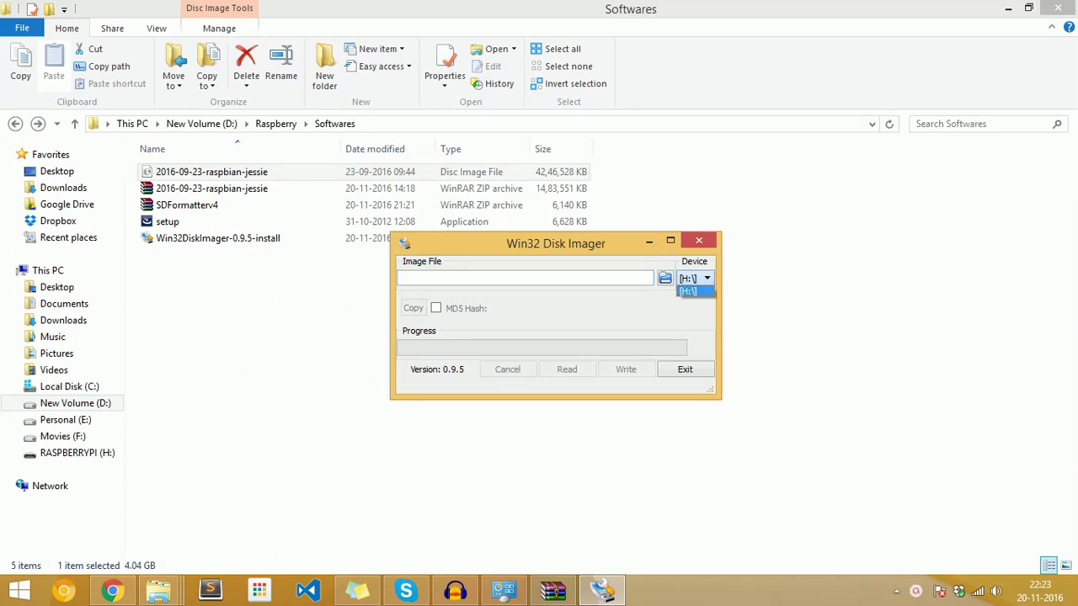
pyautogui.press('Return')
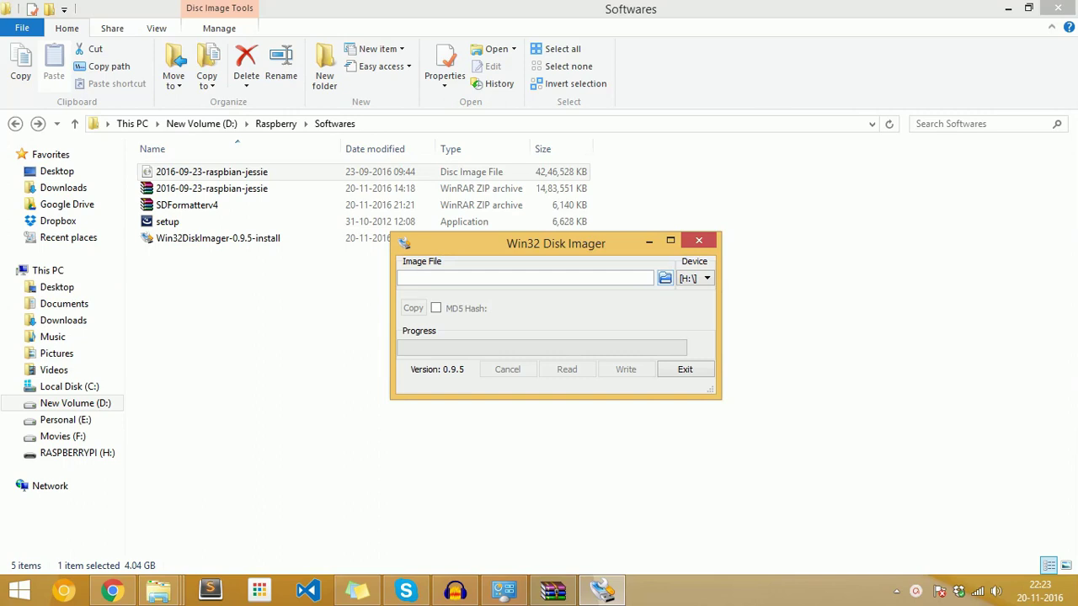
pyautogui.click(495, 124)
pyautogui.hotkey('ctrl', 'c')
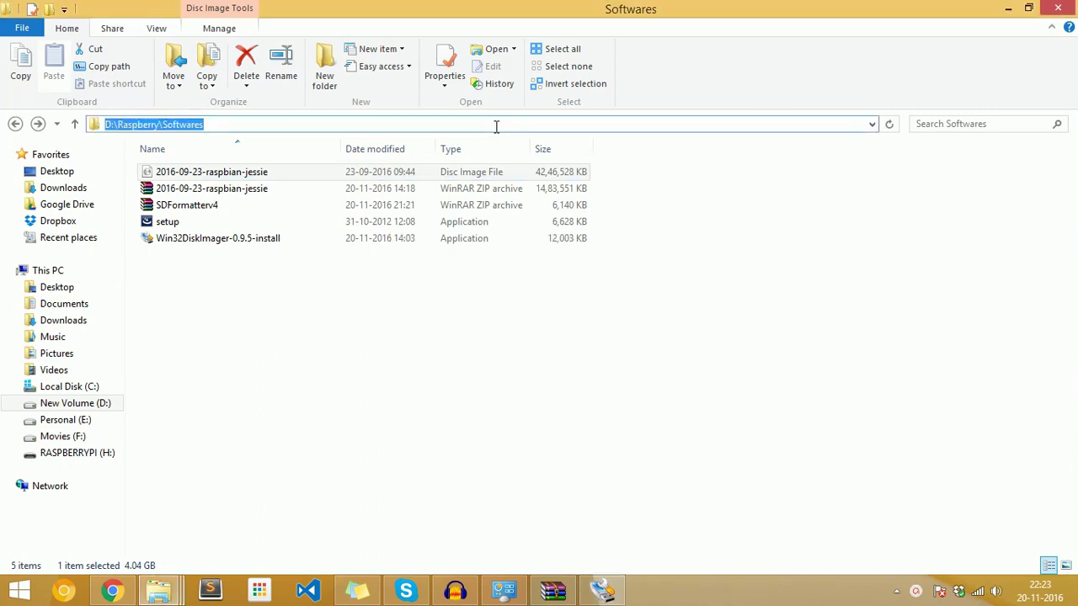
pyautogui.hotkey('alt', 'Tab')
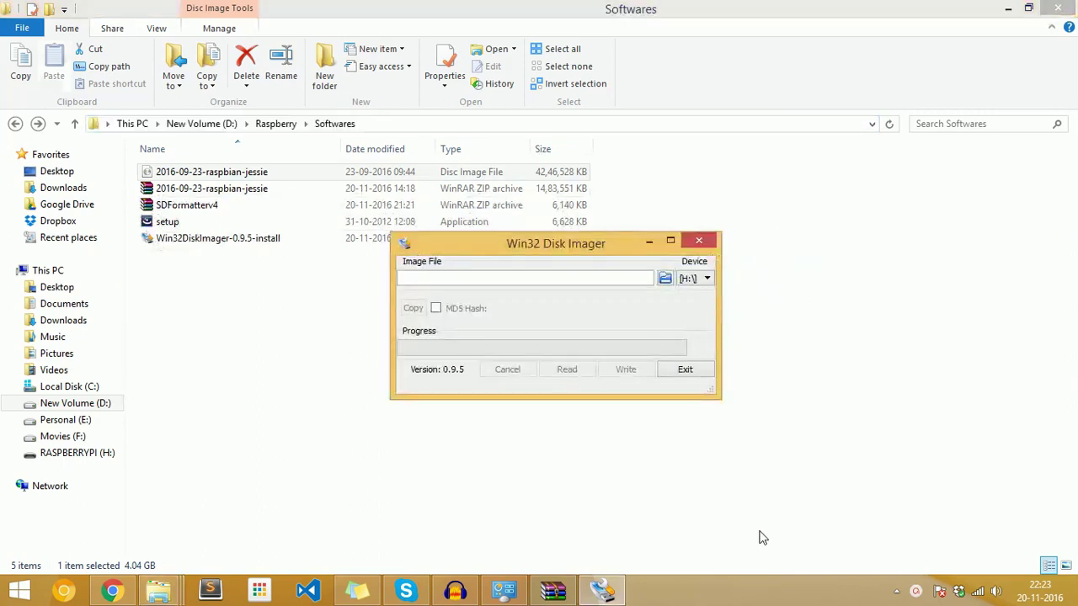
# Load 2016-09-23-raspbian-jessie.img from the Softwares folder as the image file and write it to drive H:, confirming the overwrite
pyautogui.click(665, 280)
pyautogui.hotkey('ctrl', 'v')
pyautogui.click(416, 357)
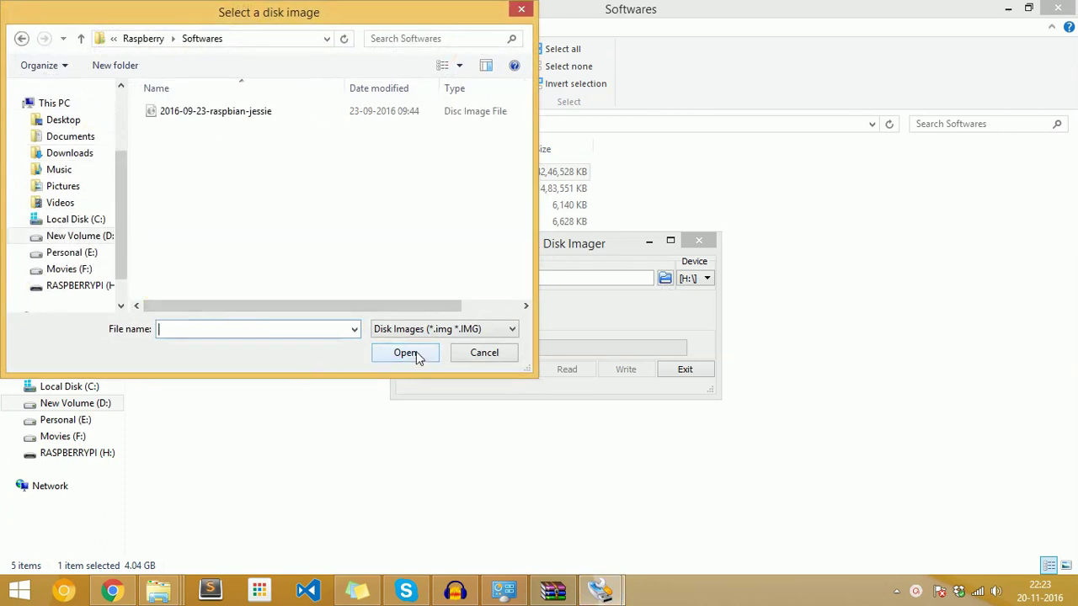
pyautogui.doubleClick(261, 112)
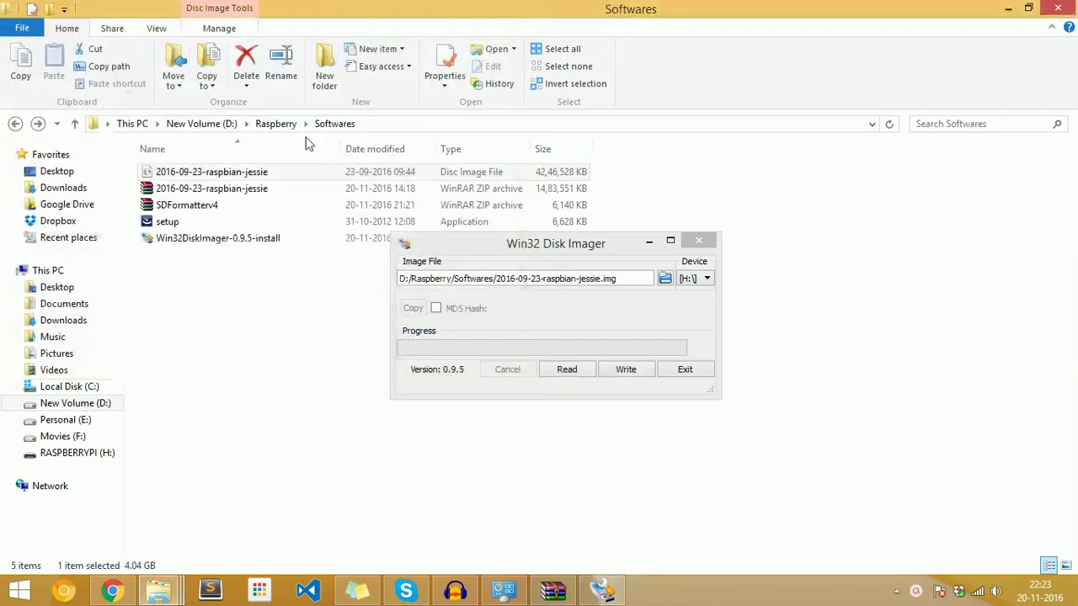
pyautogui.click(632, 371)
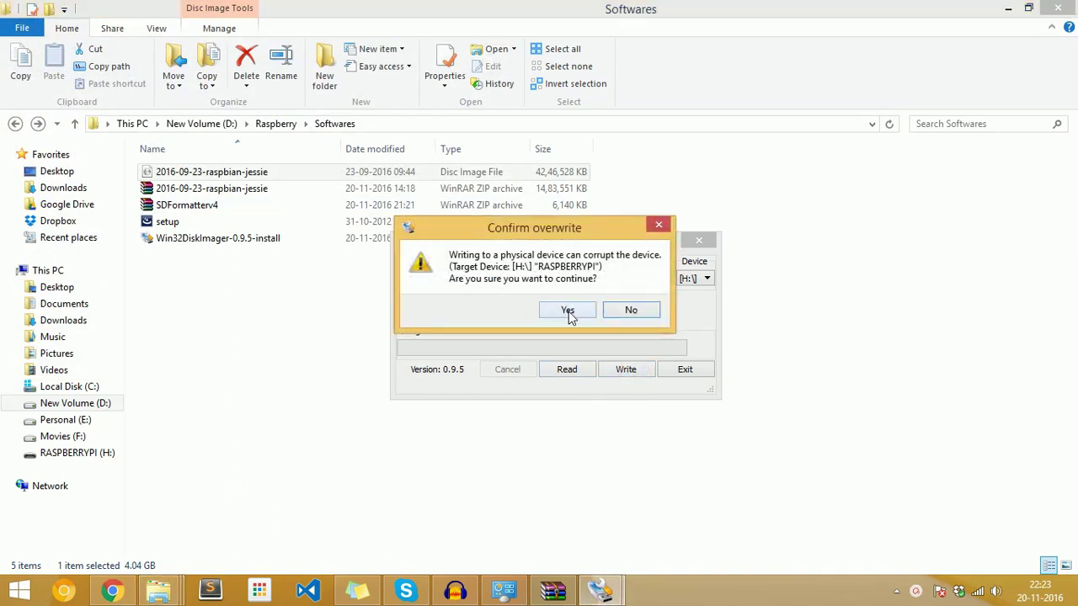
pyautogui.click(567, 311)
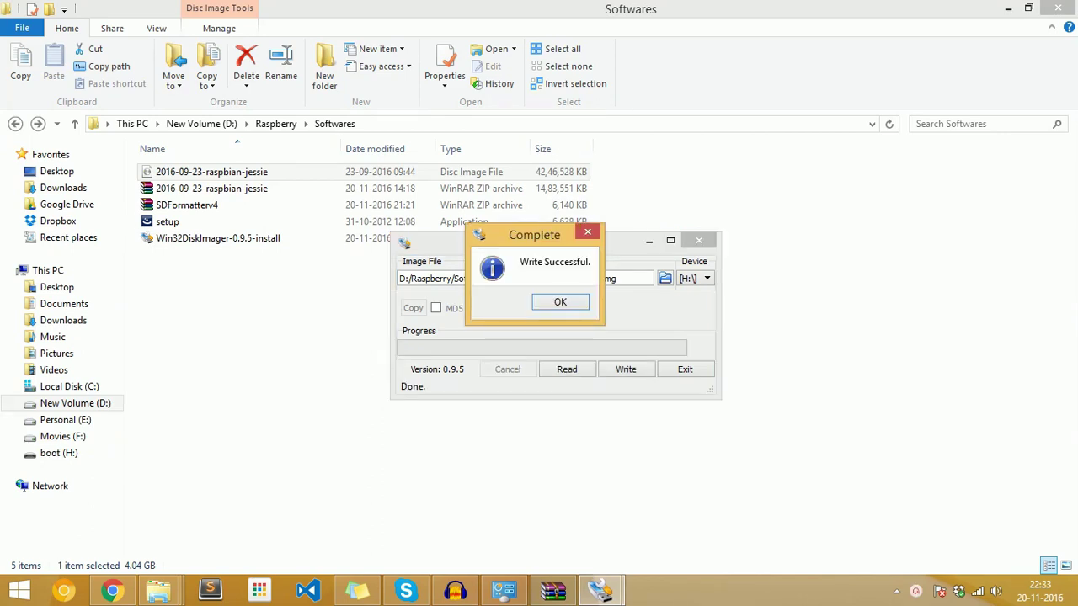
# Check the boot (H:) drive's size in This PC and eject the drive
pyautogui.click(51, 271)
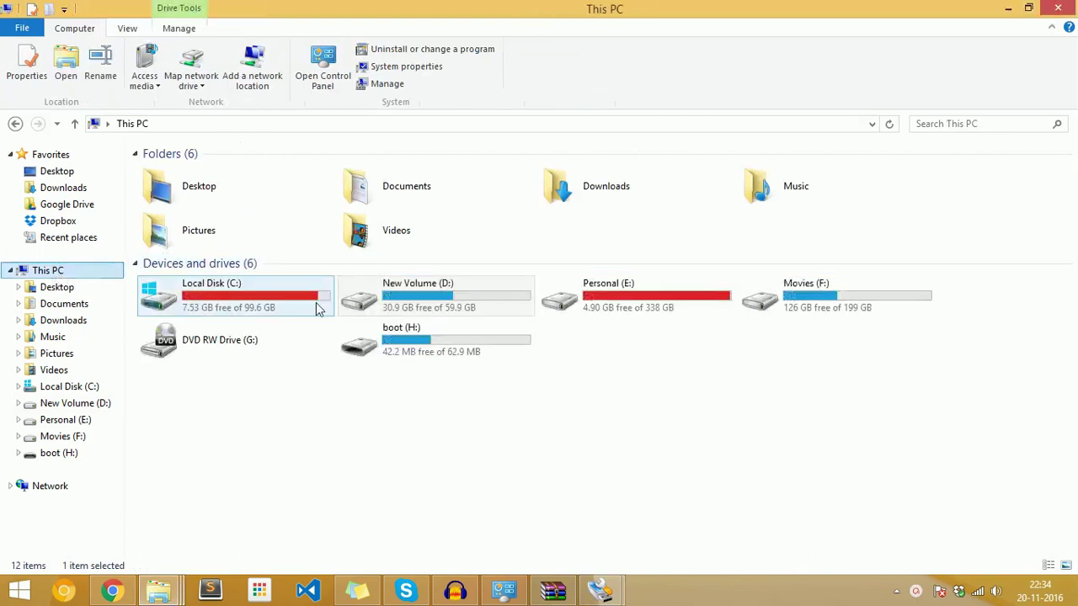
pyautogui.moveTo(442, 349)
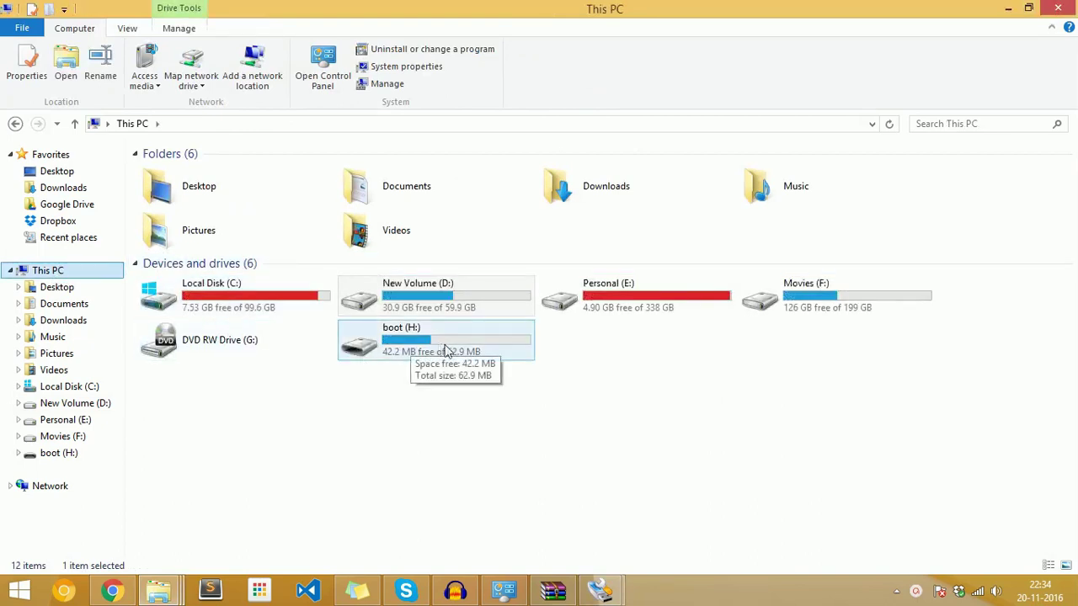
pyautogui.click(456, 350)
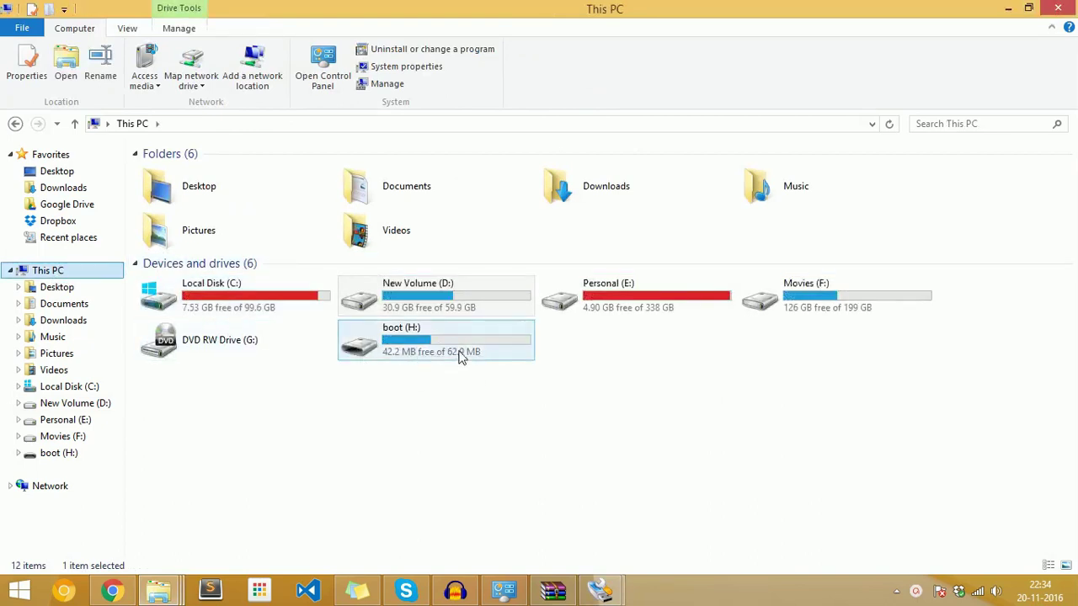
pyautogui.rightClick(447, 349)
pyautogui.click(534, 466)
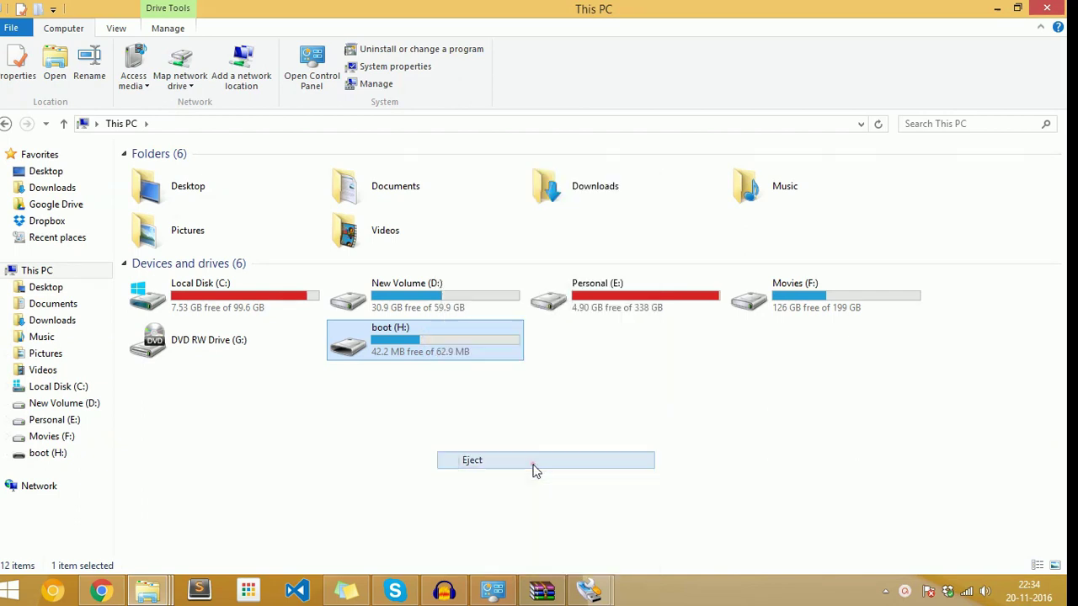
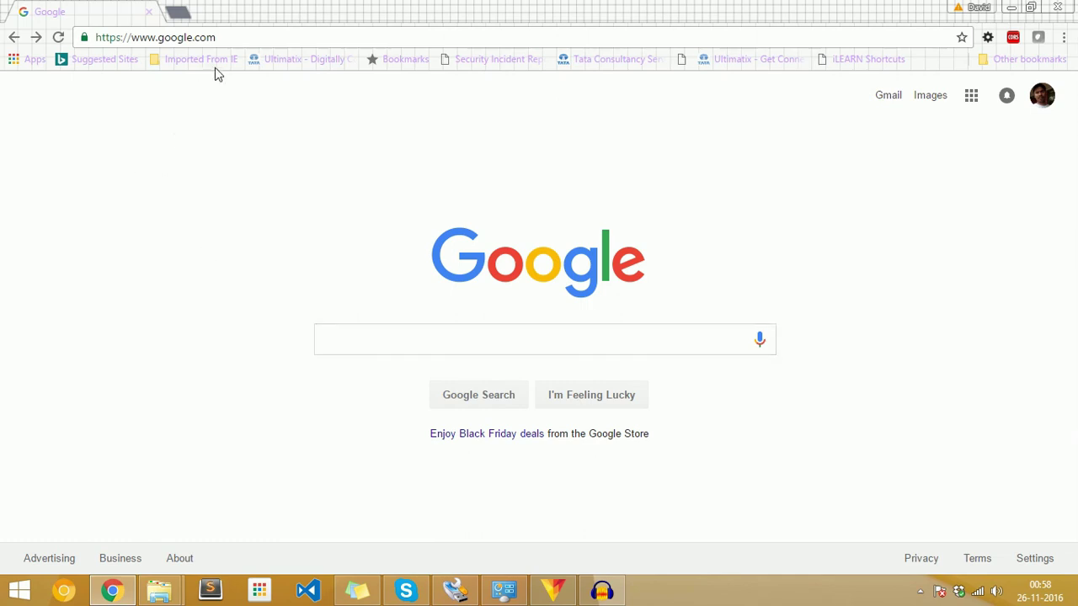
# Go to putty.org, open the PuTTY download page, and download putty.exe for Windows on Intel x86
pyautogui.click(233, 41)
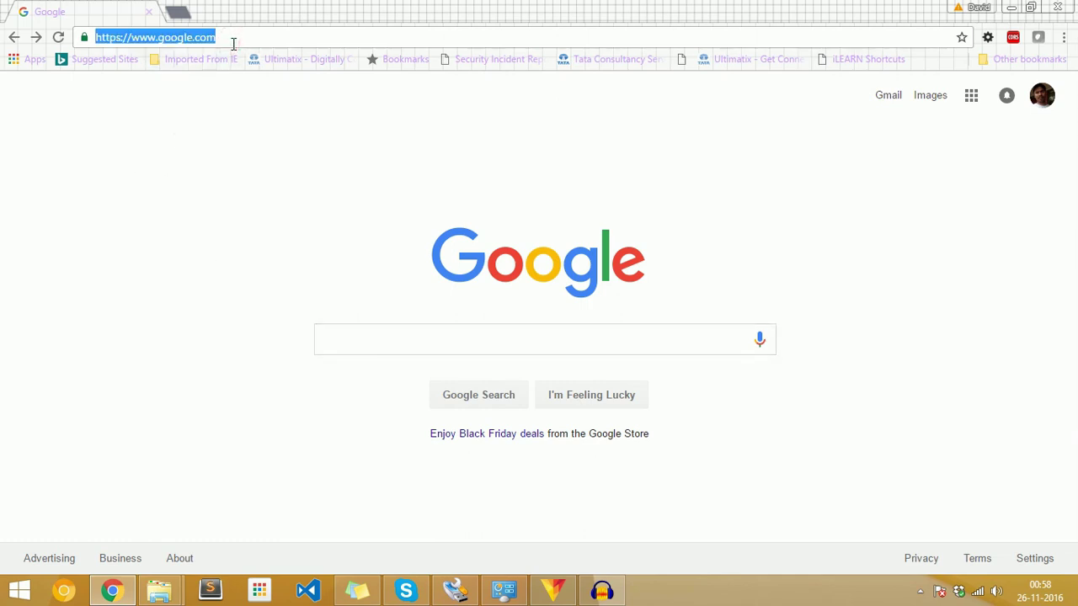
pyautogui.write('putty.org')
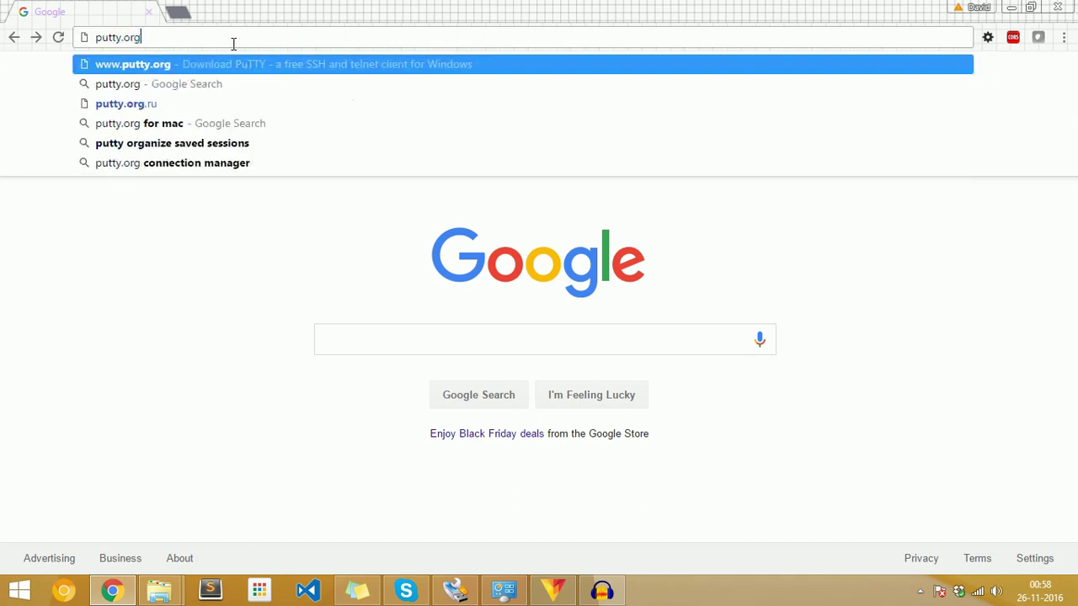
pyautogui.press('Return')
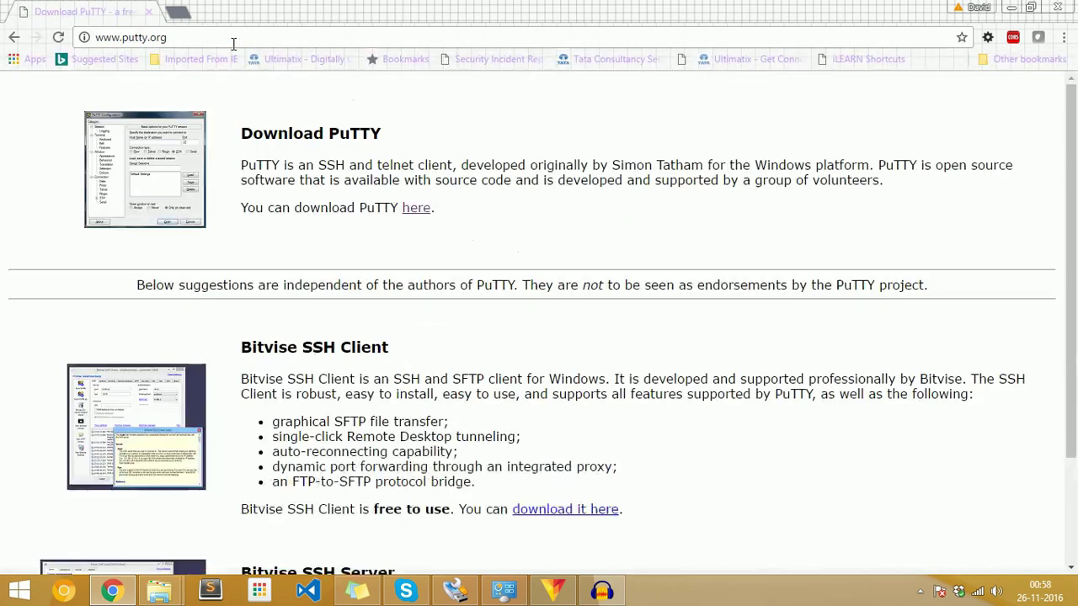
pyautogui.click(415, 208)
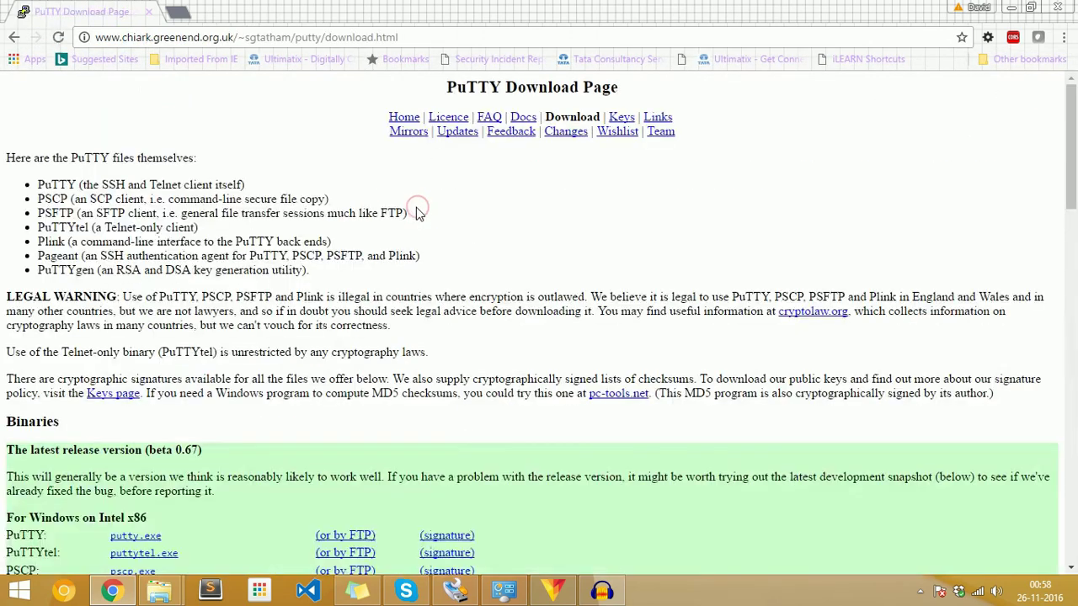
pyautogui.scroll(-2, 333, 393)
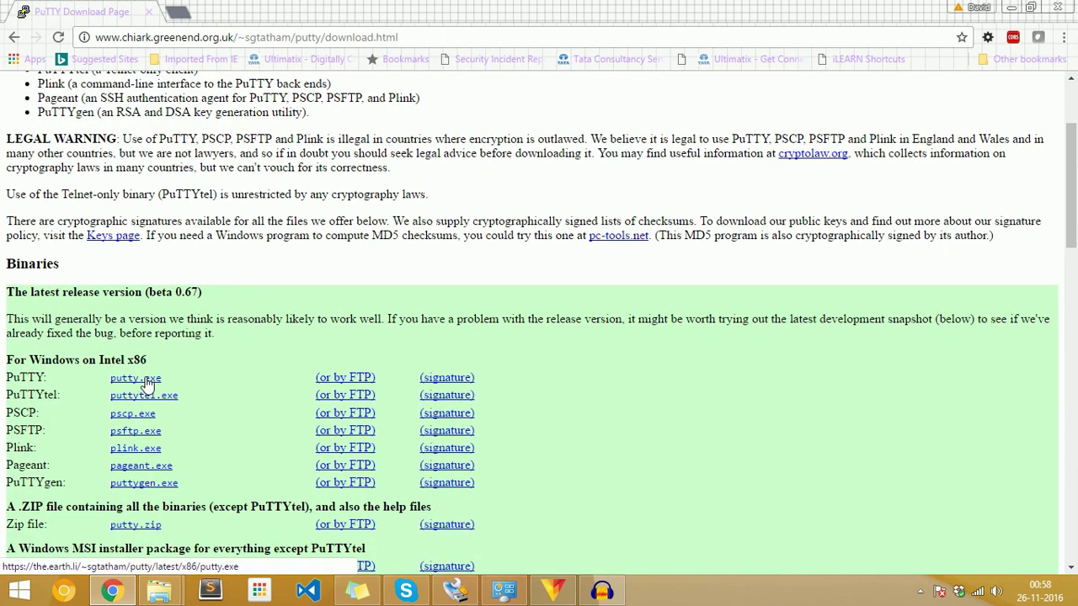
pyautogui.click(147, 381)
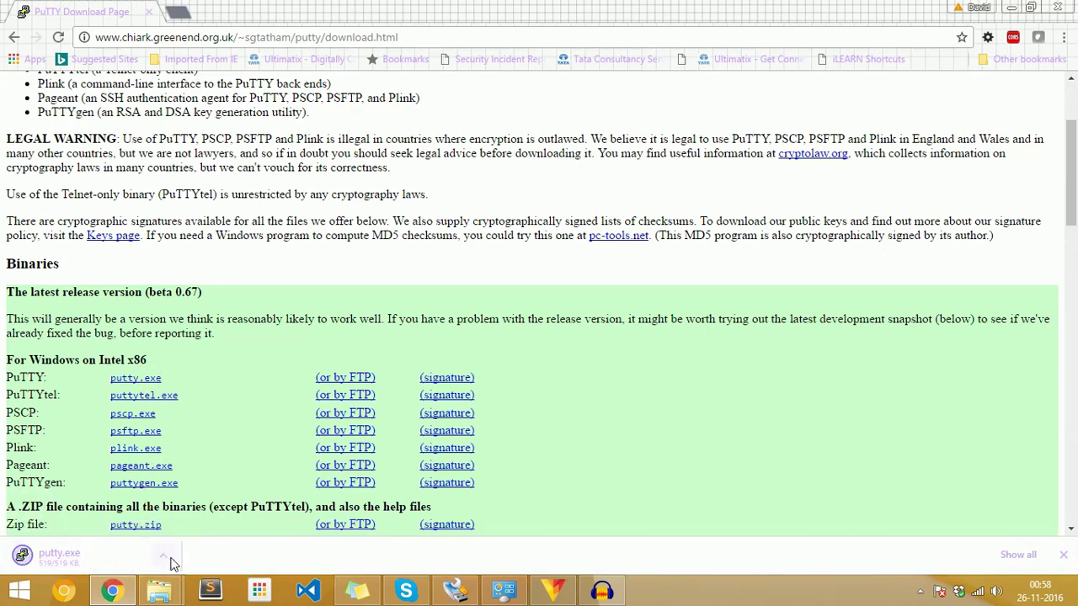
# Search the web for xming in a new tab and download the Xming X Server setup from its SourceForge project page
pyautogui.click(186, 12)
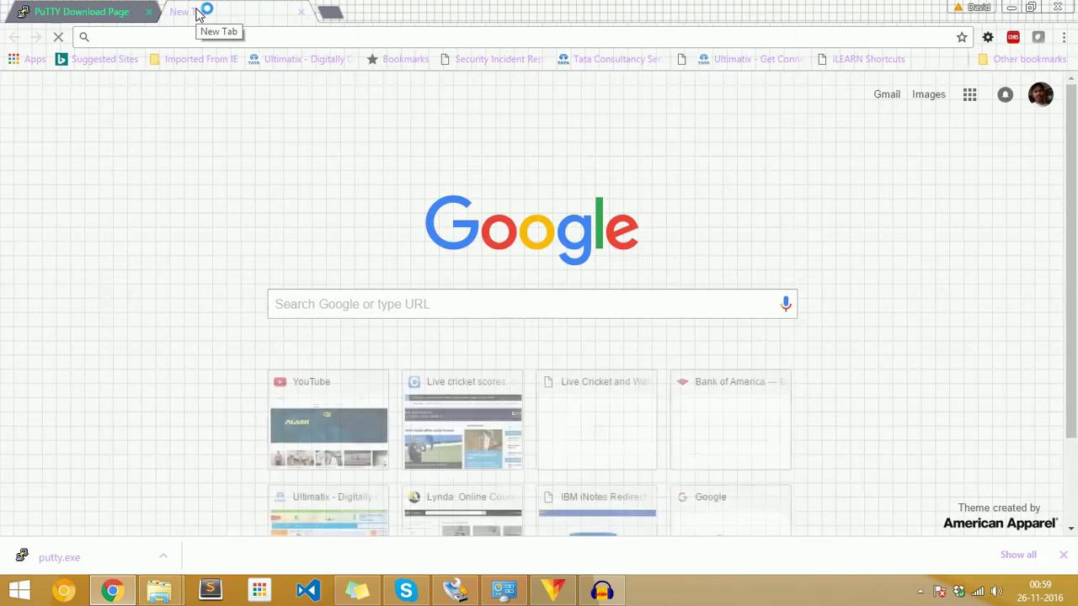
pyautogui.write('xming')
pyautogui.press('Return')
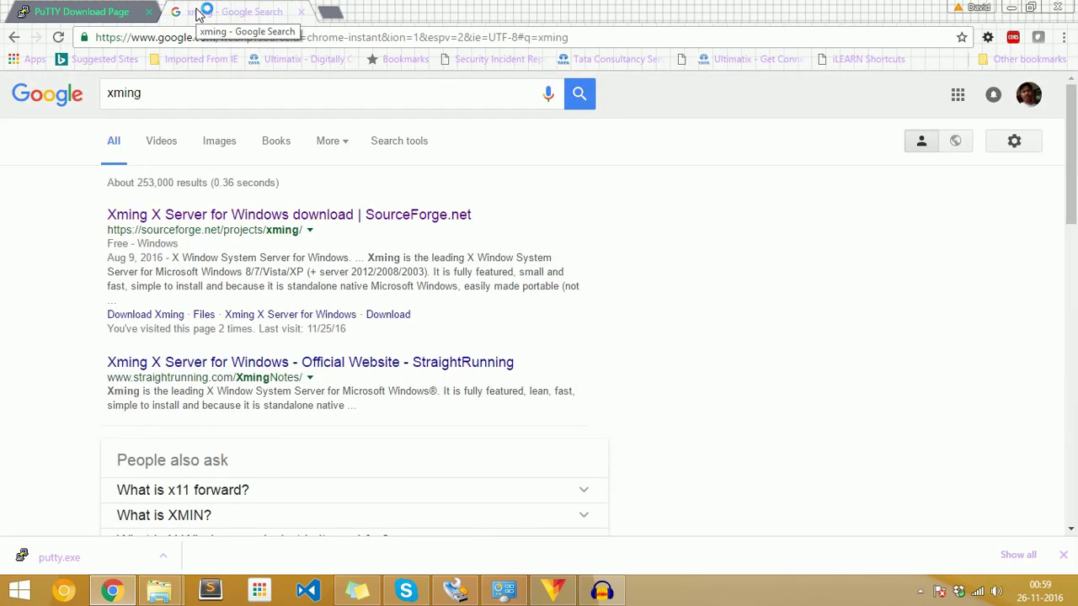
pyautogui.click(299, 215)
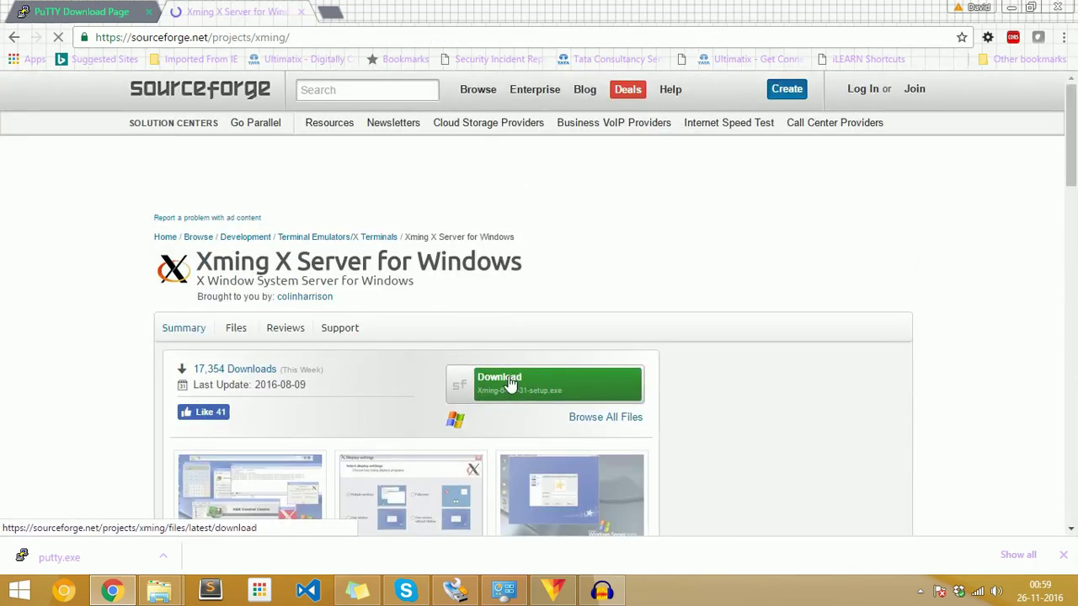
pyautogui.click(507, 387)
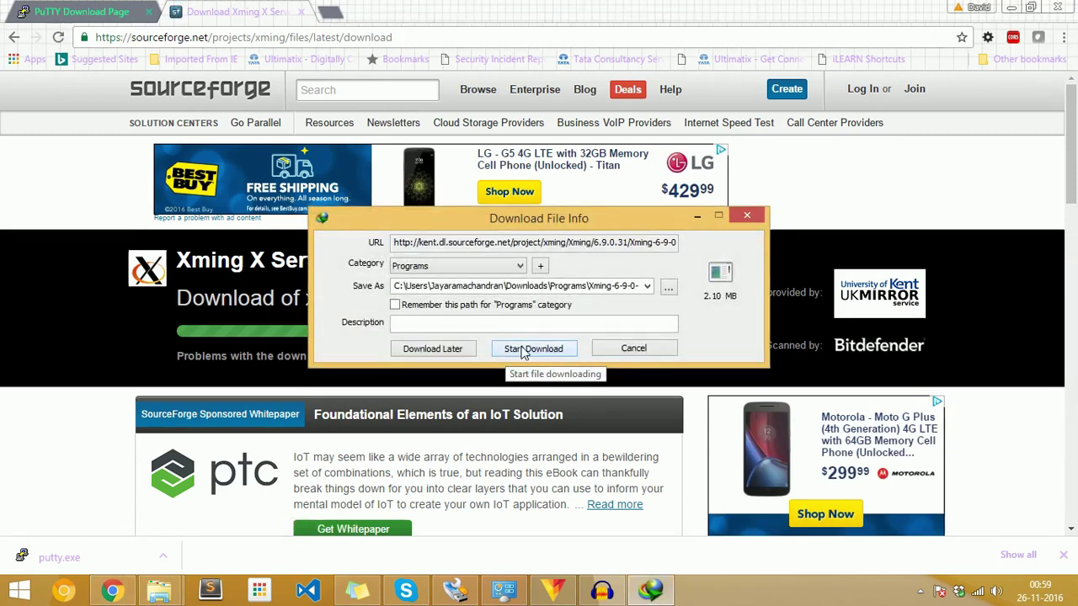
pyautogui.click(523, 352)
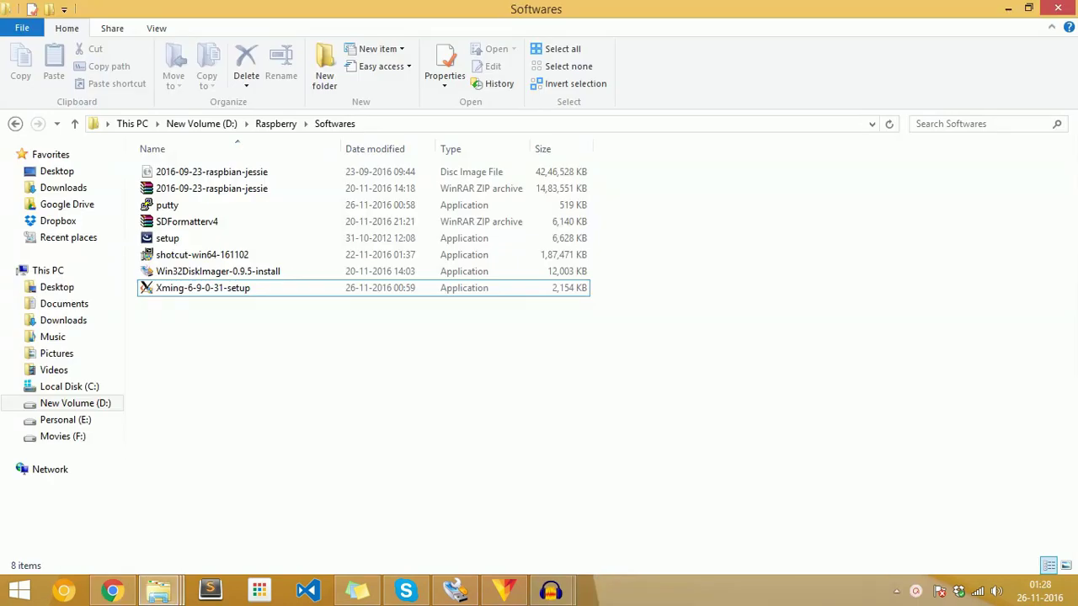
# In Network and Sharing Center, allow other network users to connect through the Qualcomm Atheros vEthernet connection's Internet access
pyautogui.press('super+s')
pyautogui.write('net')
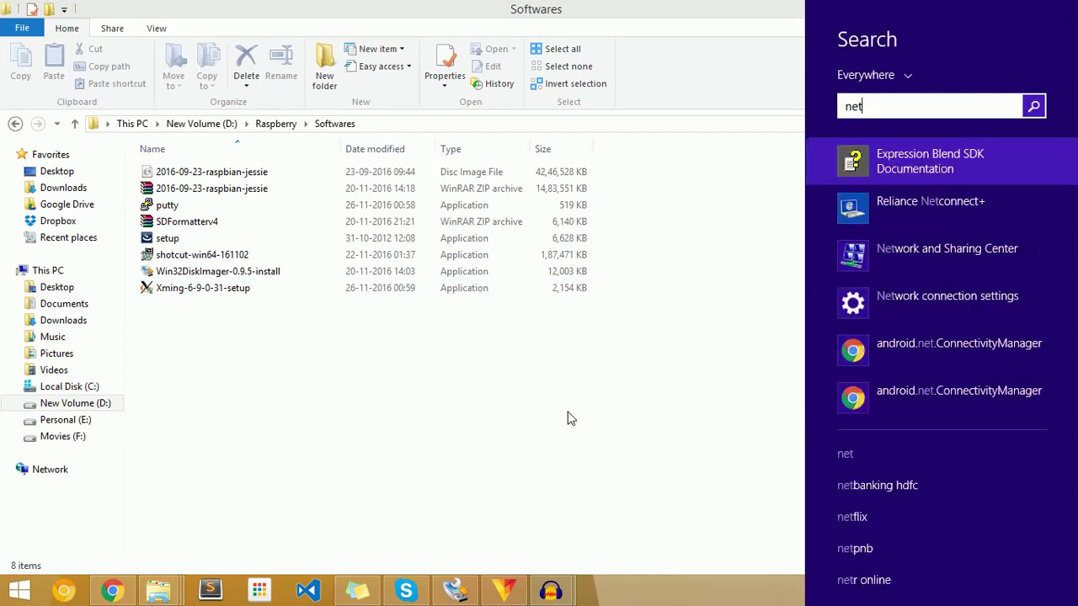
pyautogui.click(968, 266)
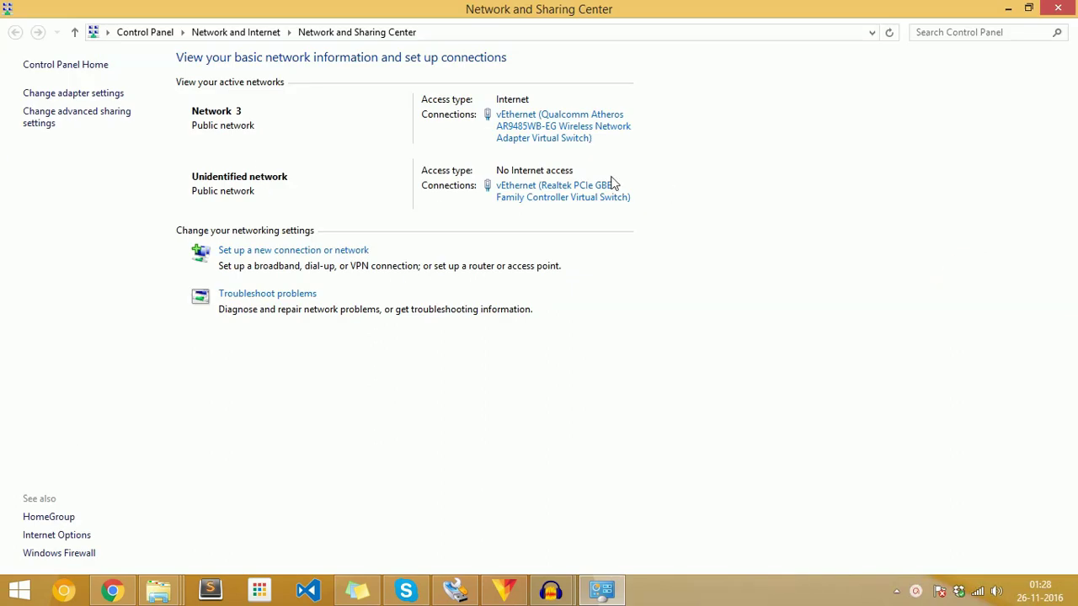
pyautogui.click(555, 129)
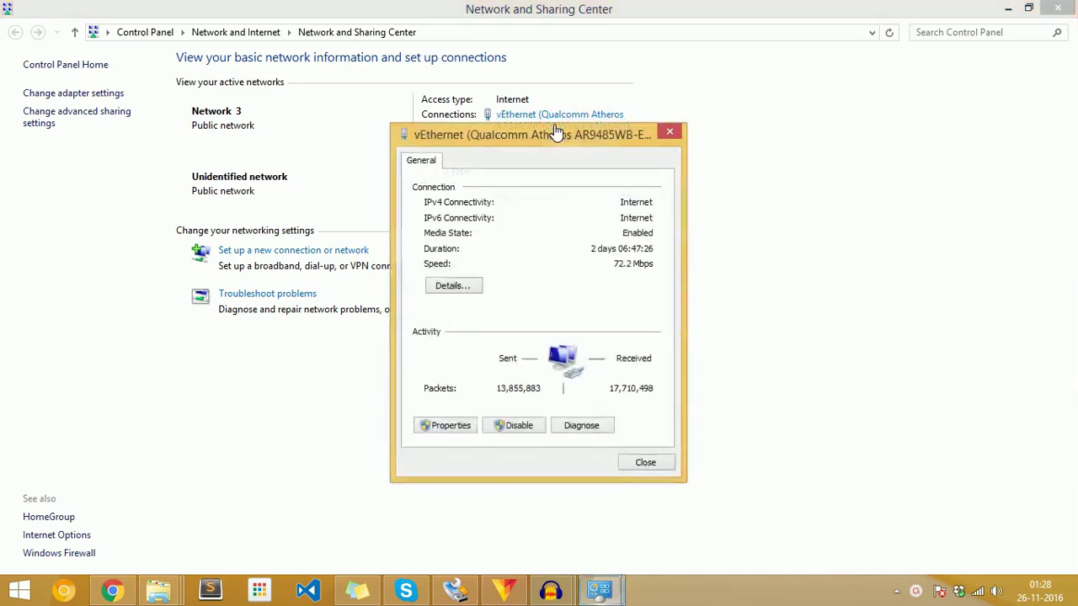
pyautogui.click(453, 426)
pyautogui.click(486, 174)
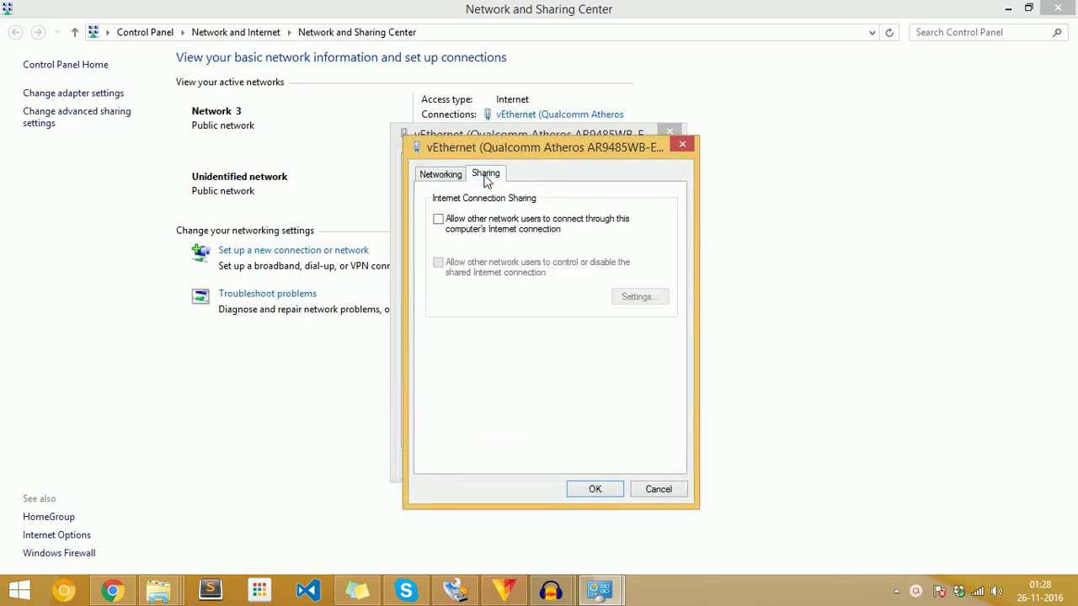
pyautogui.click(438, 220)
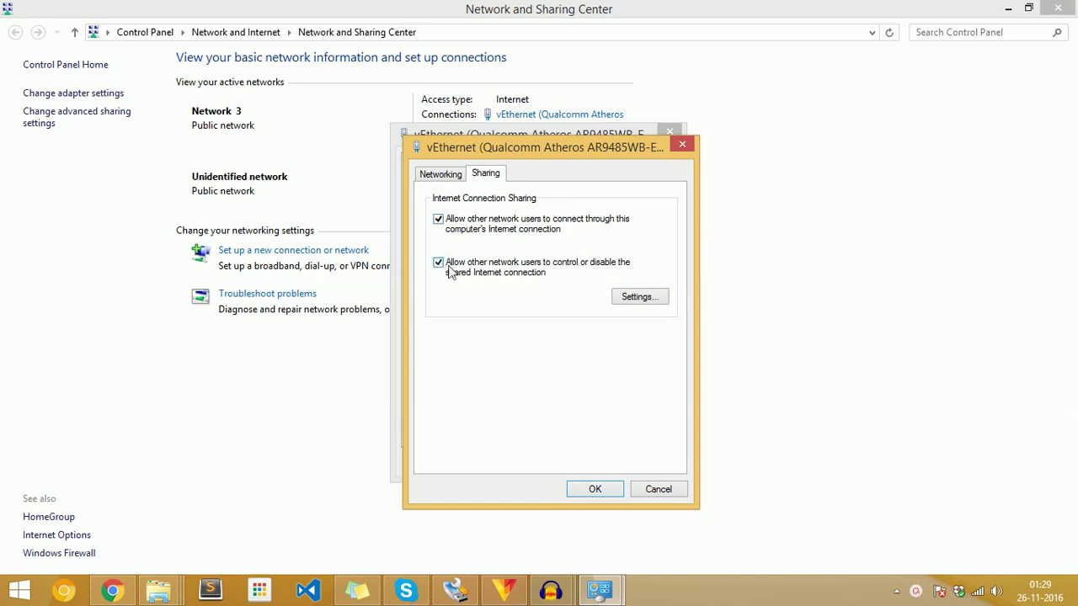
pyautogui.click(599, 490)
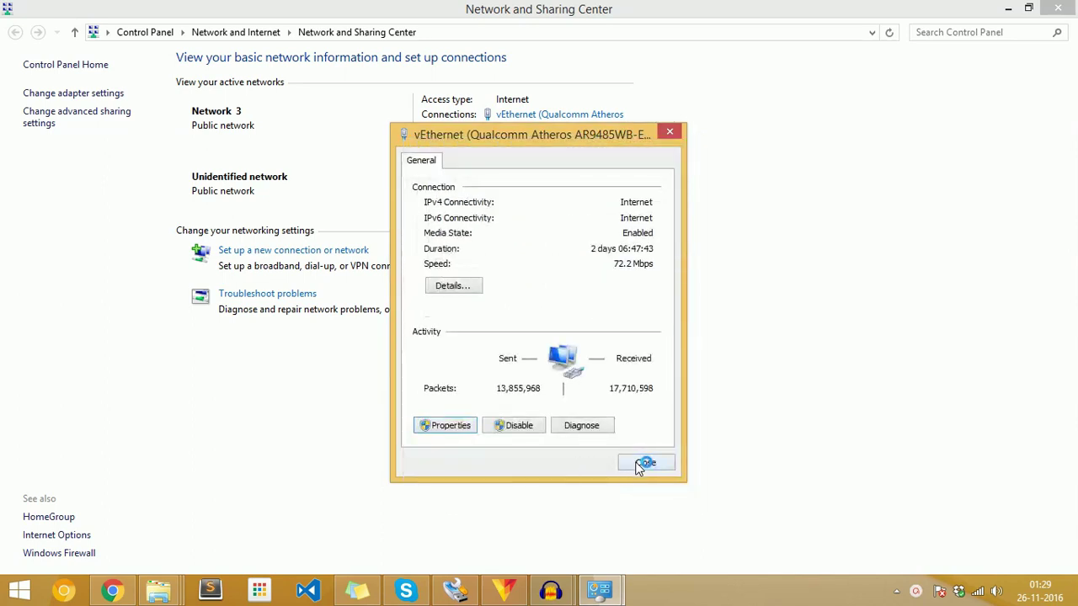
pyautogui.click(645, 464)
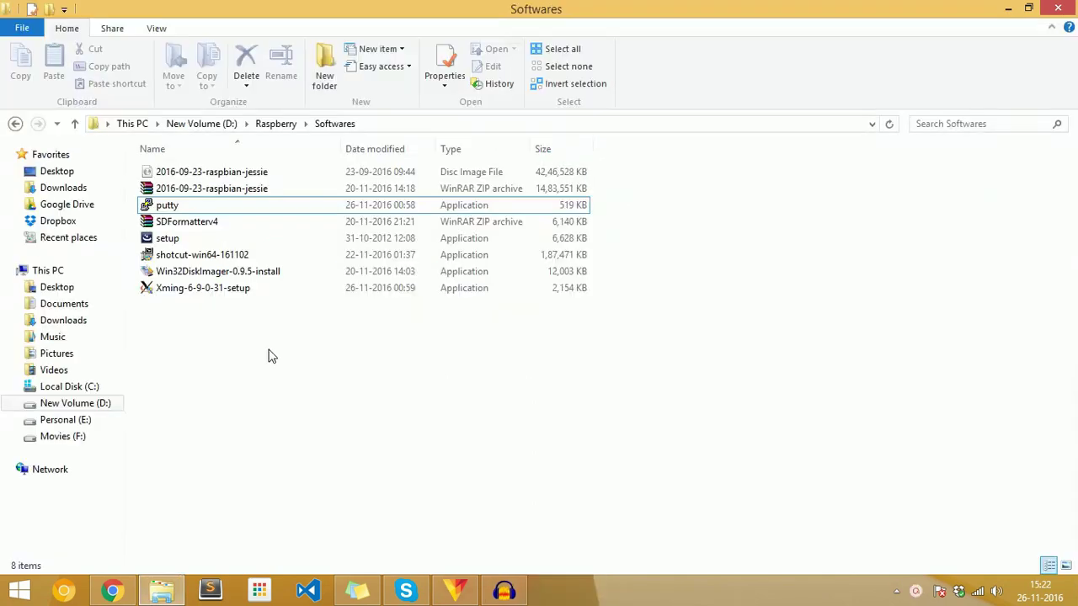
# Install Xming from Xming-6-9-0-31-setup with the default options, launch it, and check for it among the hidden system tray programs
pyautogui.doubleClick(230, 291)
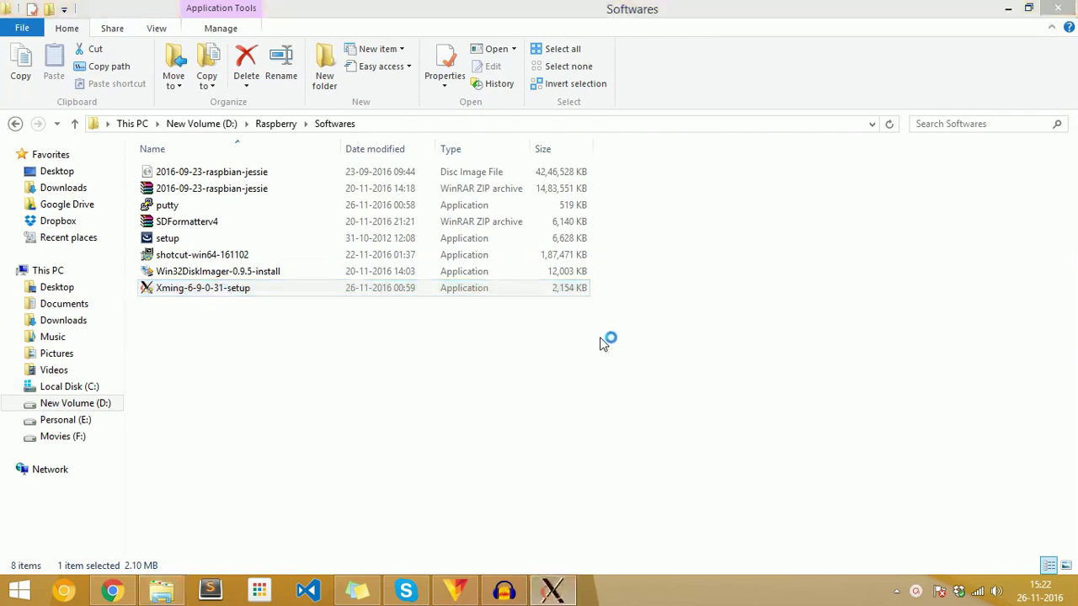
pyautogui.click(630, 422)
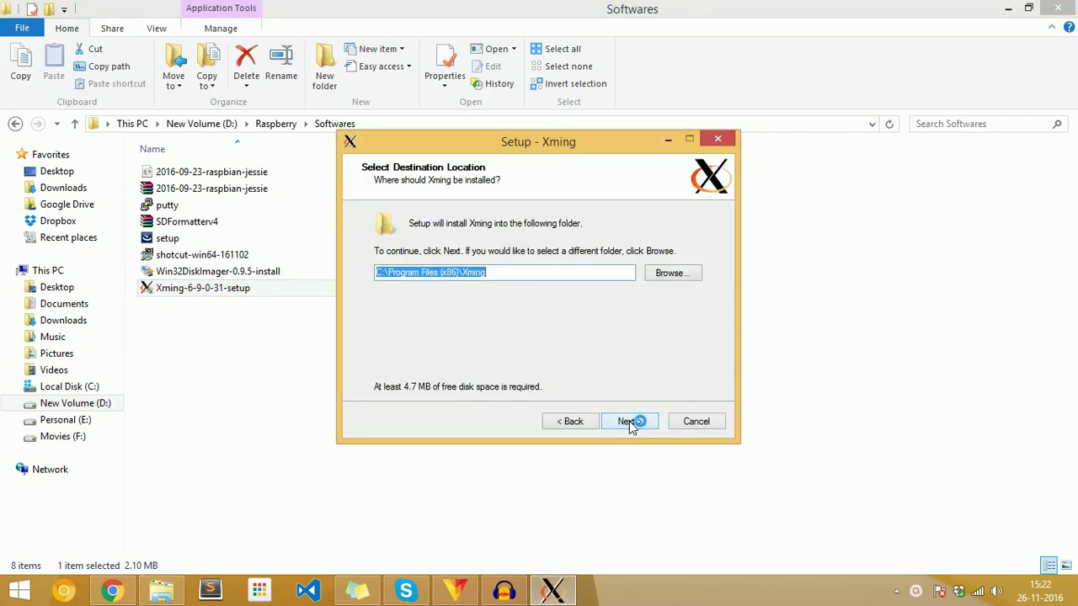
pyautogui.click(631, 424)
pyautogui.click(631, 423)
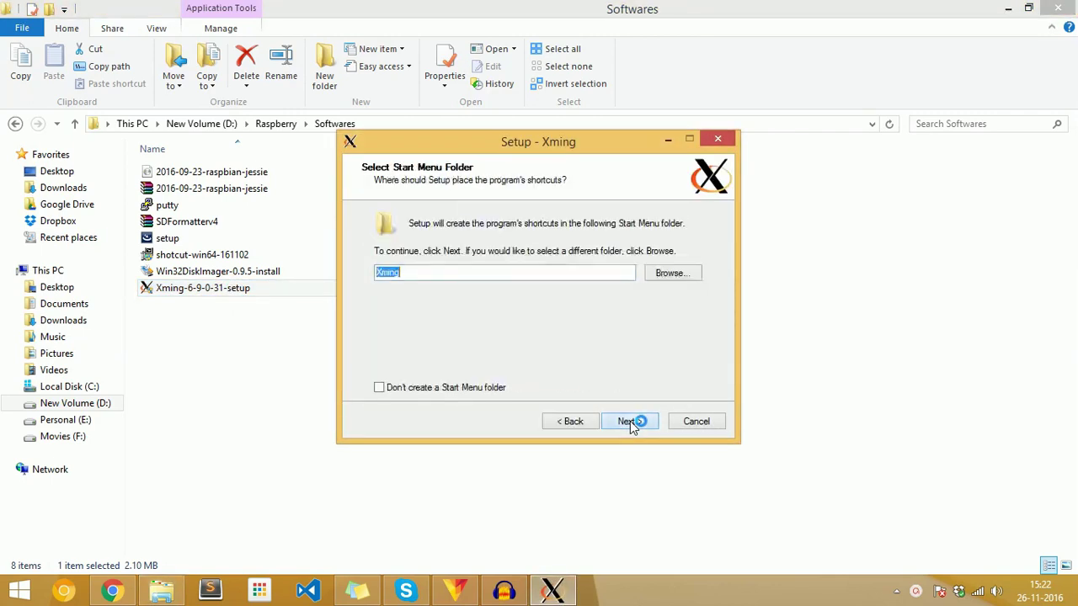
pyautogui.click(632, 423)
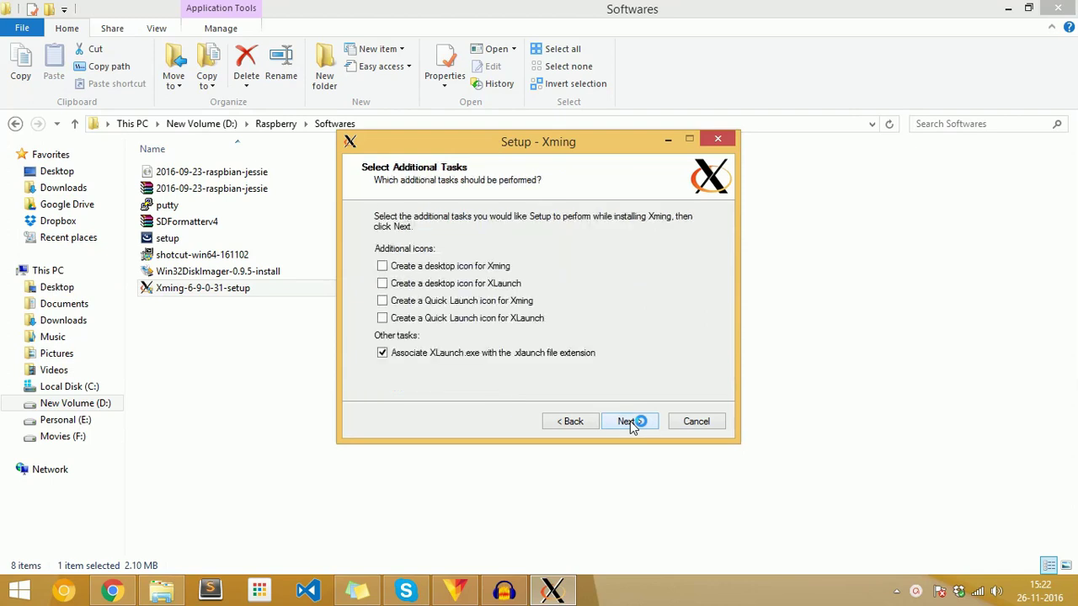
pyautogui.click(632, 423)
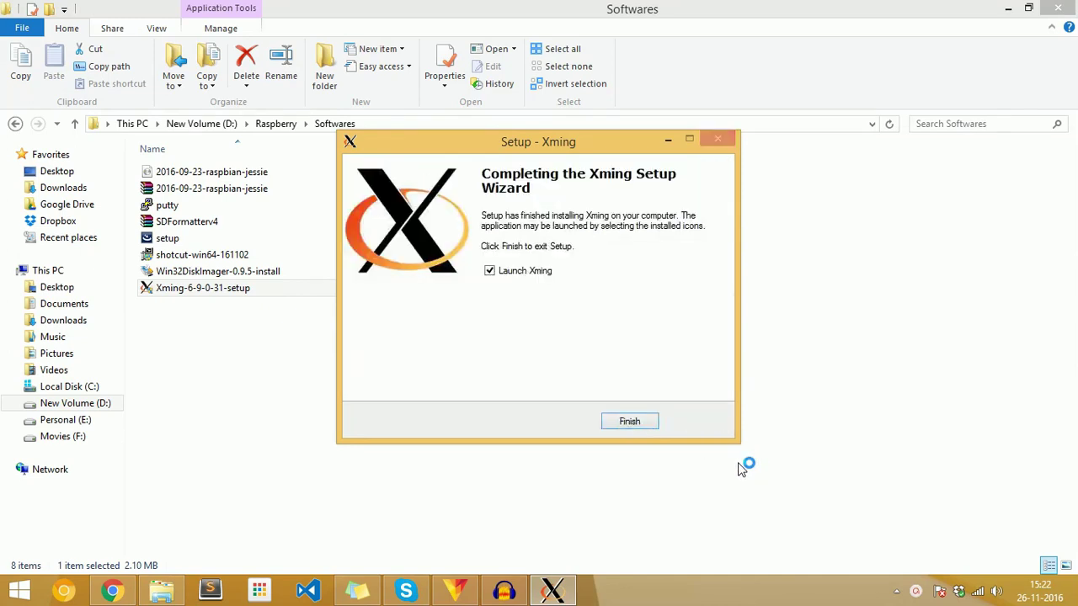
pyautogui.click(629, 421)
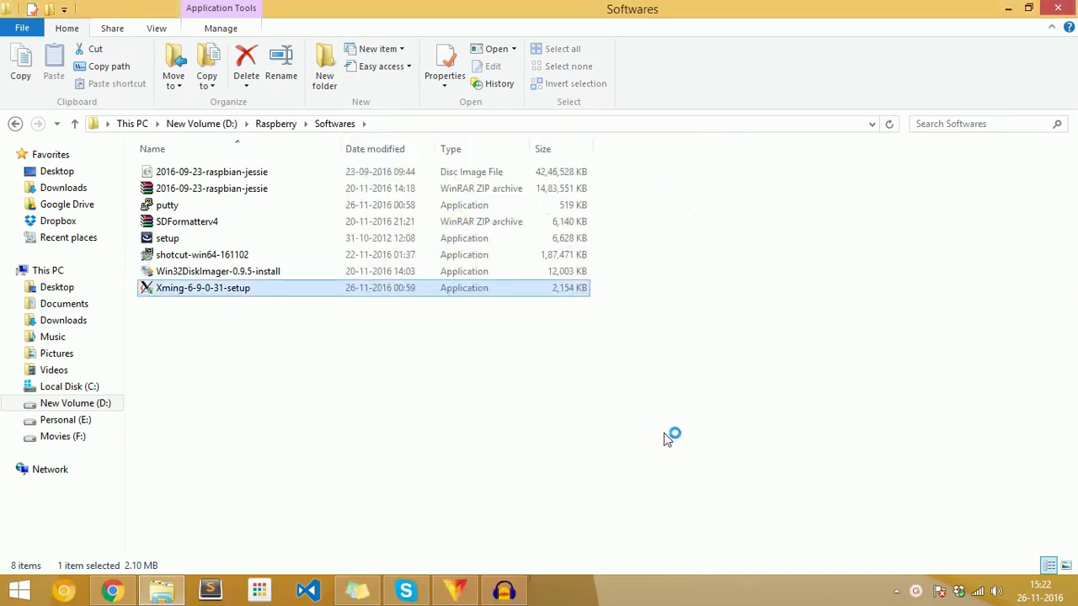
pyautogui.click(897, 593)
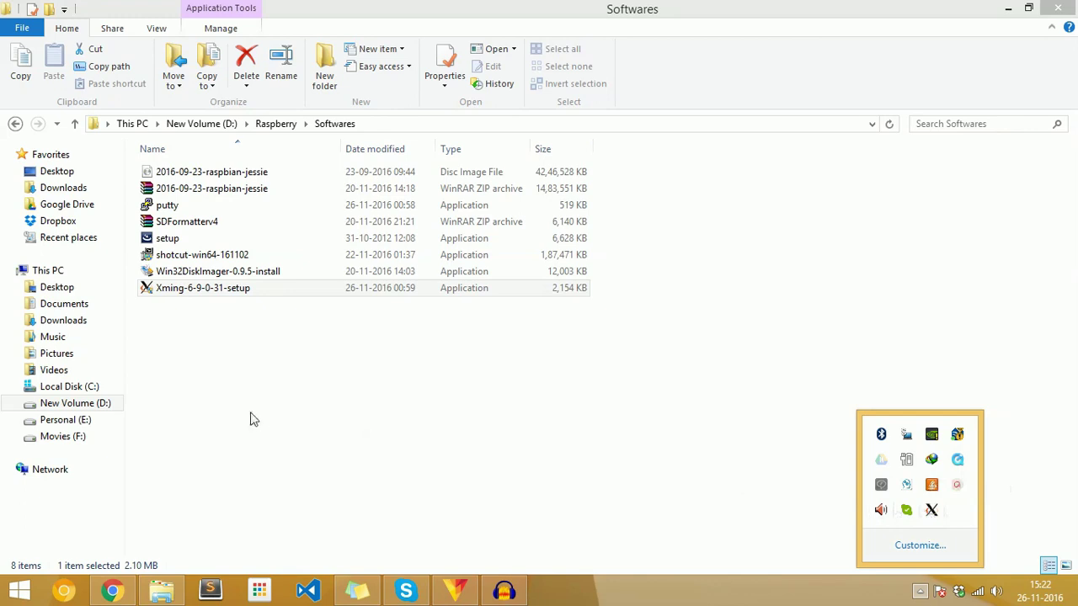
pyautogui.click(284, 393)
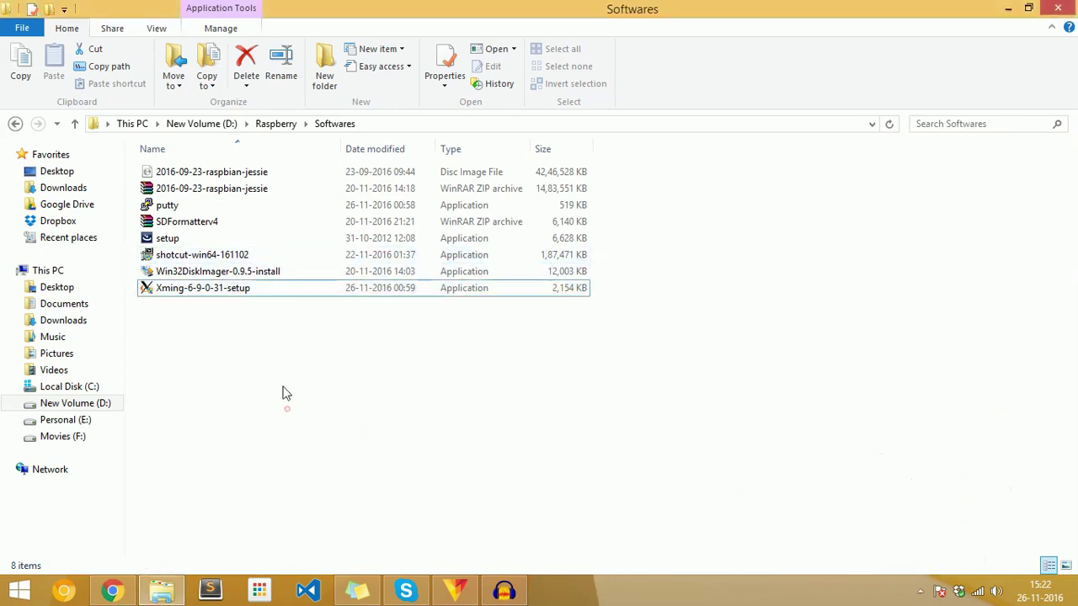
# Run putty from the Softwares folder and enter raspberrypi.mshome.net as the host name
pyautogui.doubleClick(202, 205)
pyautogui.click(591, 310)
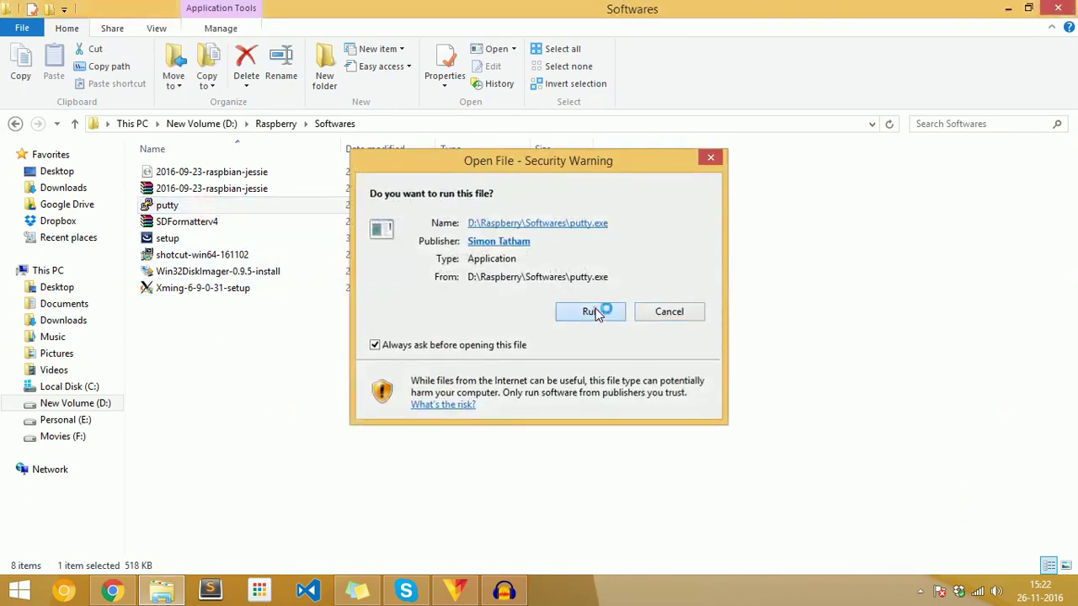
pyautogui.click(542, 222)
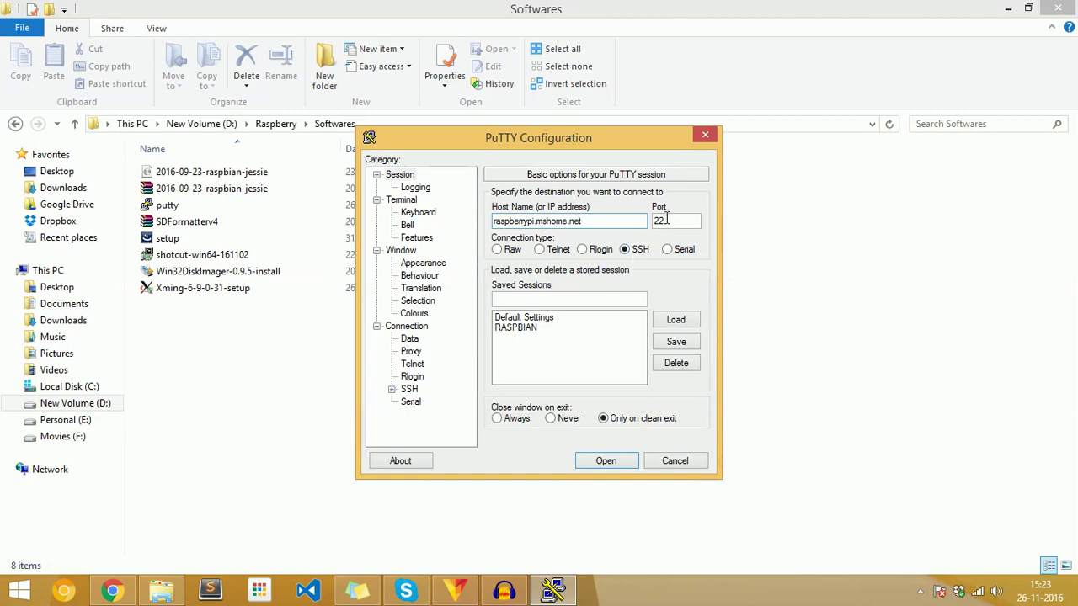
# Enable X11 forwarding for the SSH connection and set the X display location to localhost:0
pyautogui.click(391, 390)
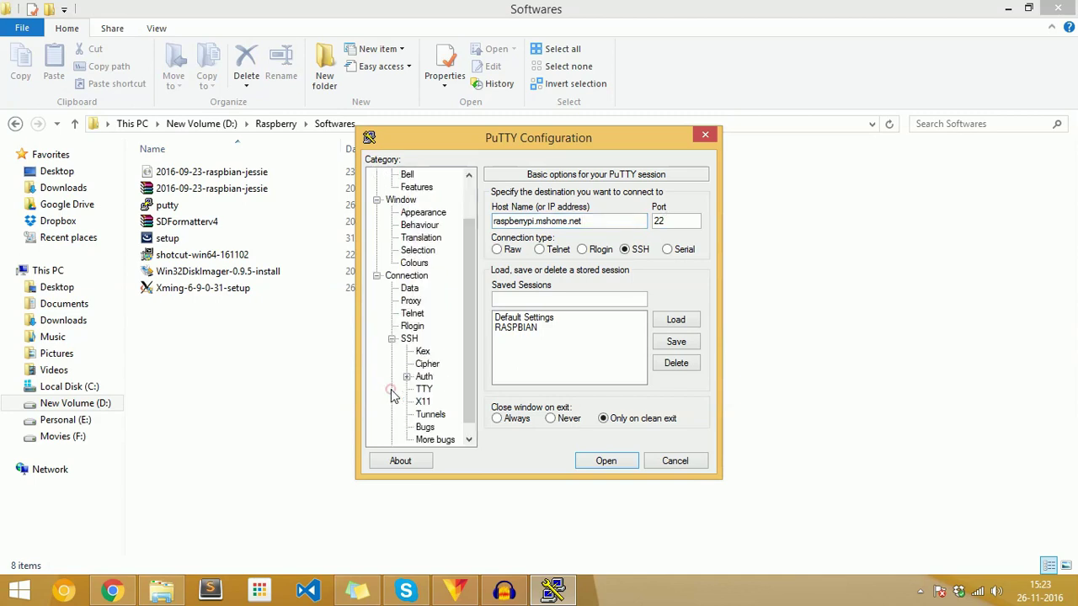
pyautogui.click(423, 402)
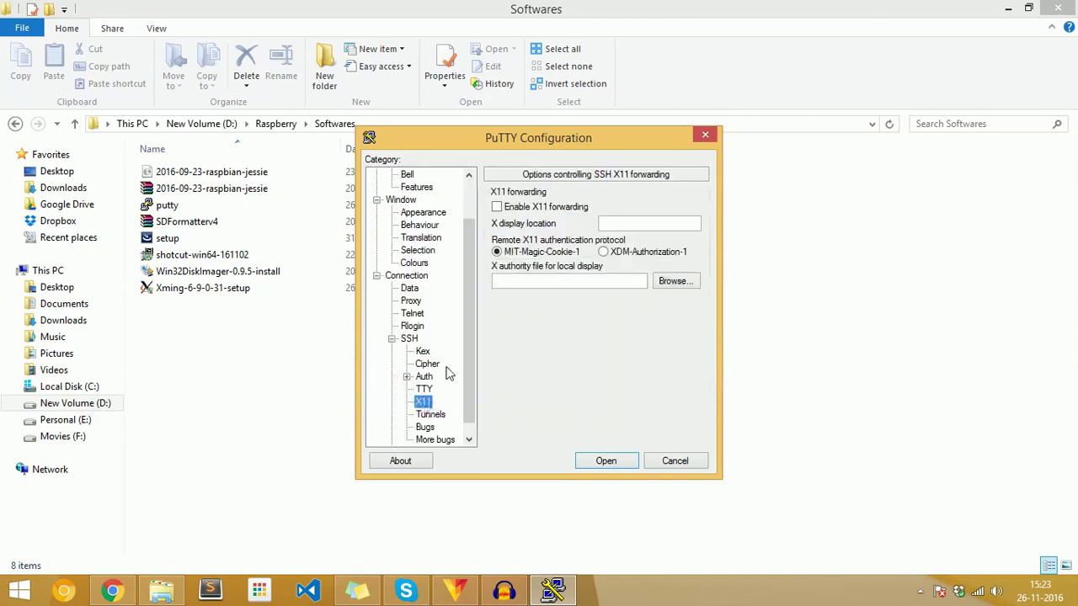
pyautogui.click(498, 208)
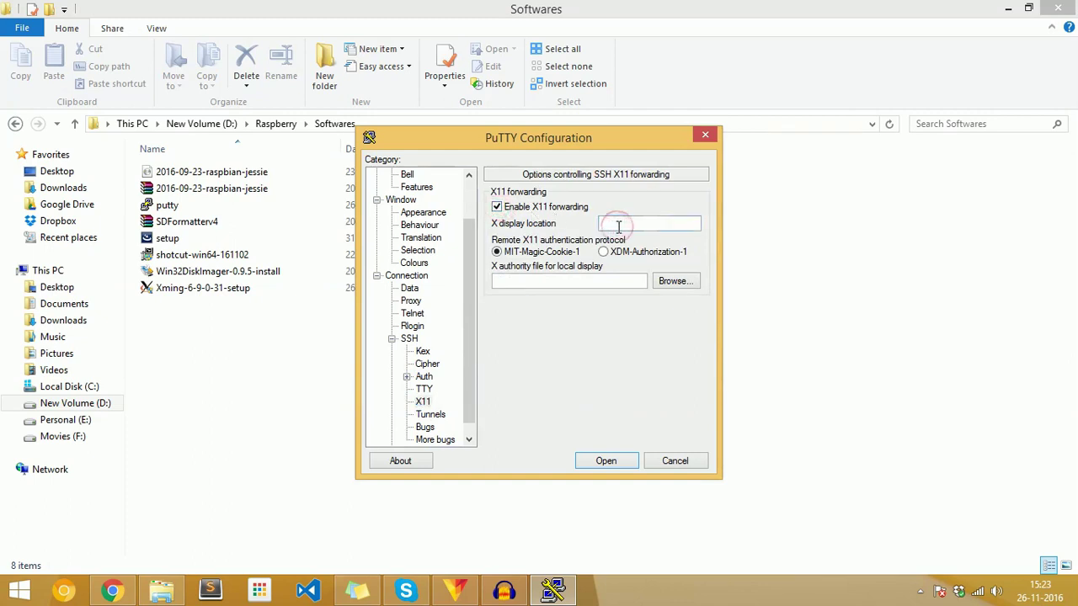
pyautogui.click(617, 226)
pyautogui.write('localhost:0')
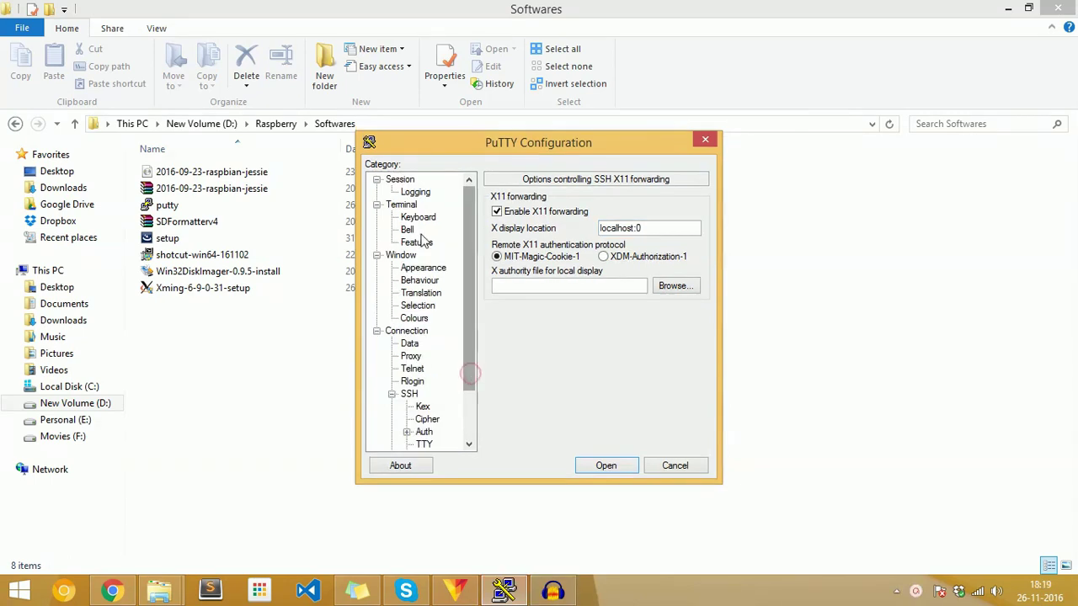
# Save the PuTTY connection settings as a stored session named Raspberry
pyautogui.click(401, 180)
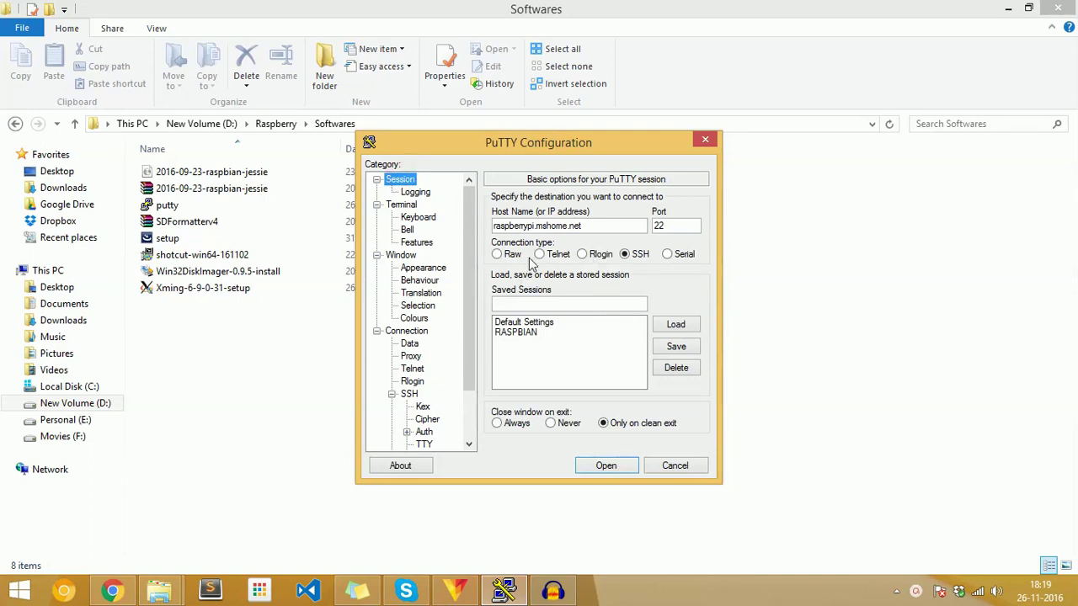
pyautogui.click(558, 304)
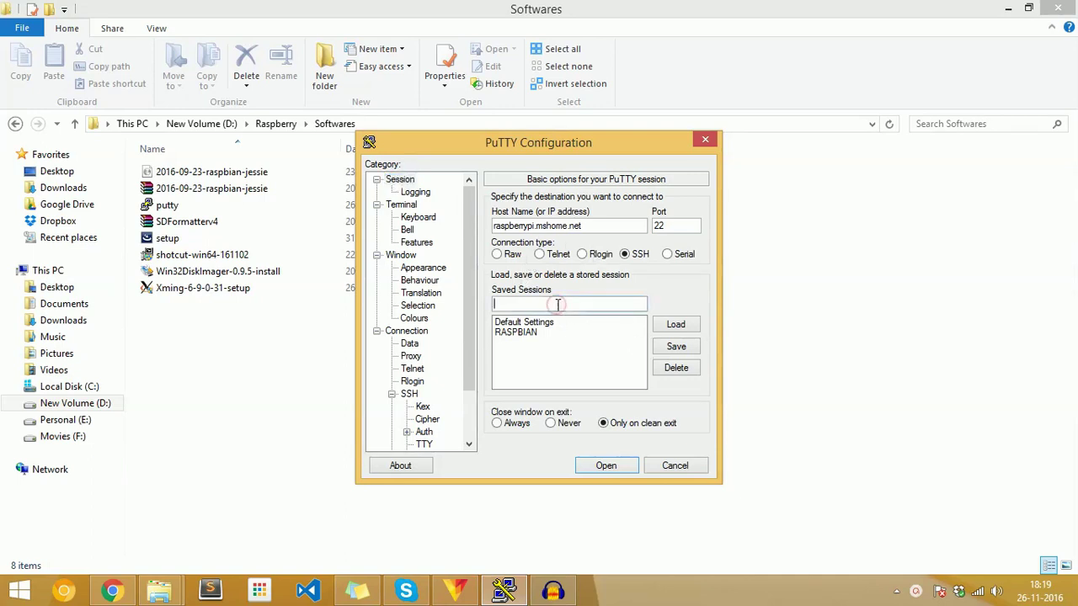
pyautogui.write('Raspberry')
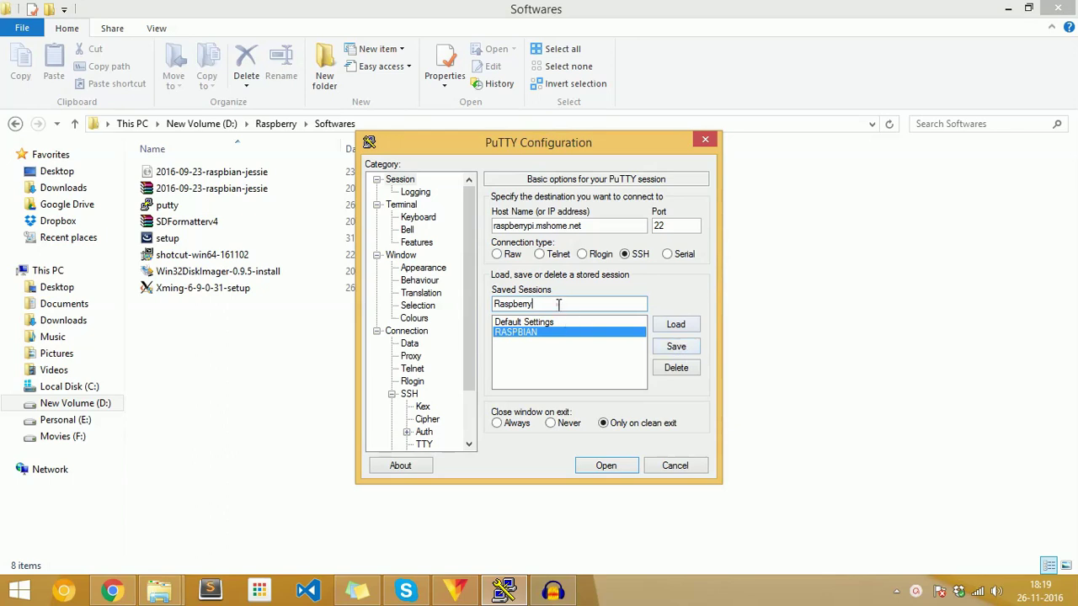
pyautogui.click(678, 348)
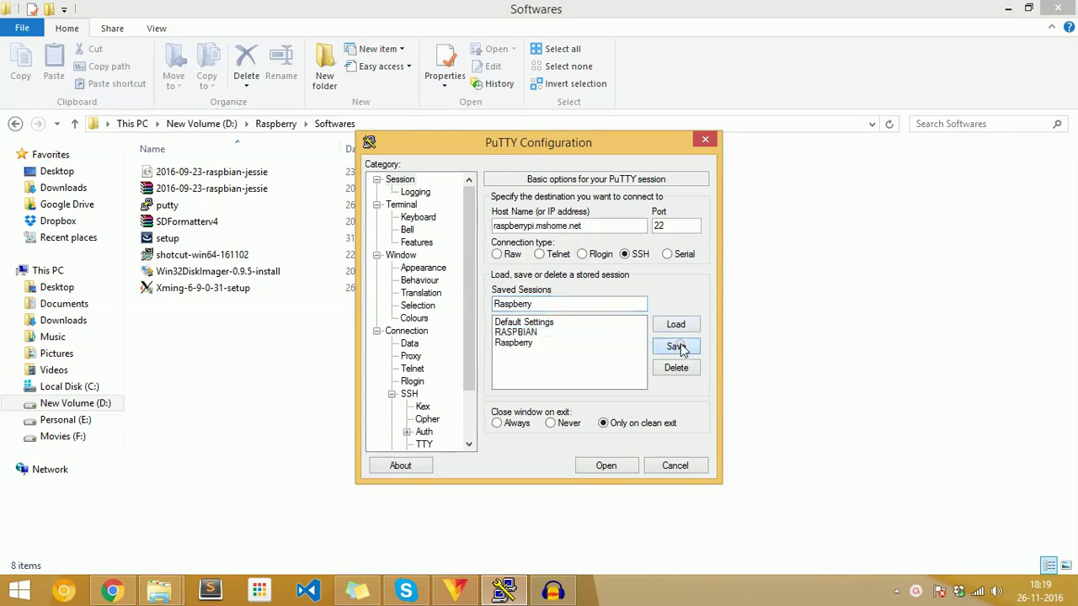
# Open the Raspberry session and log in as pi with the account password
pyautogui.click(522, 345)
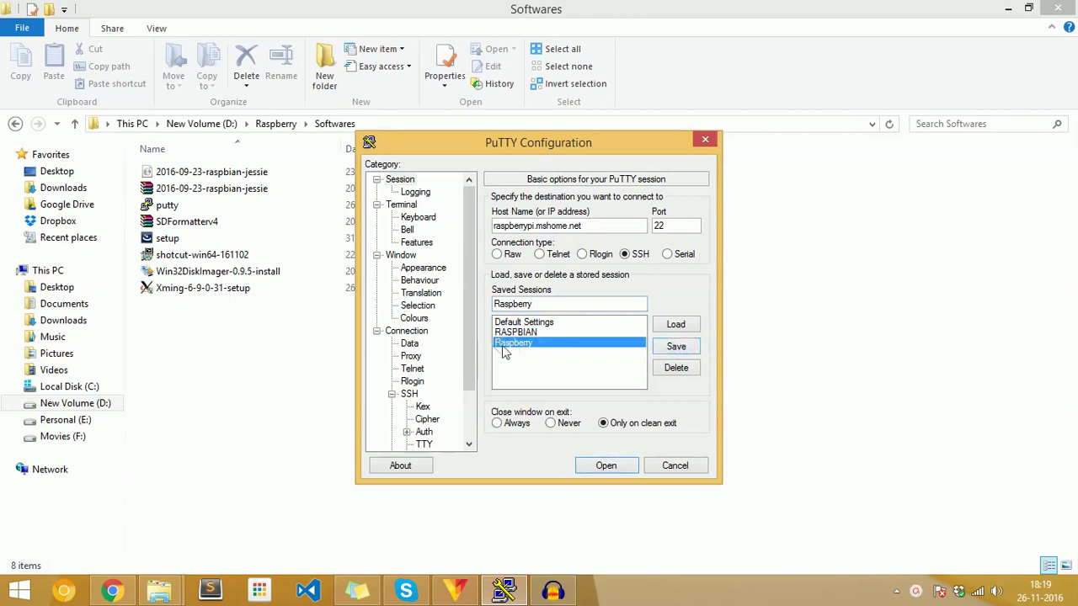
pyautogui.click(606, 465)
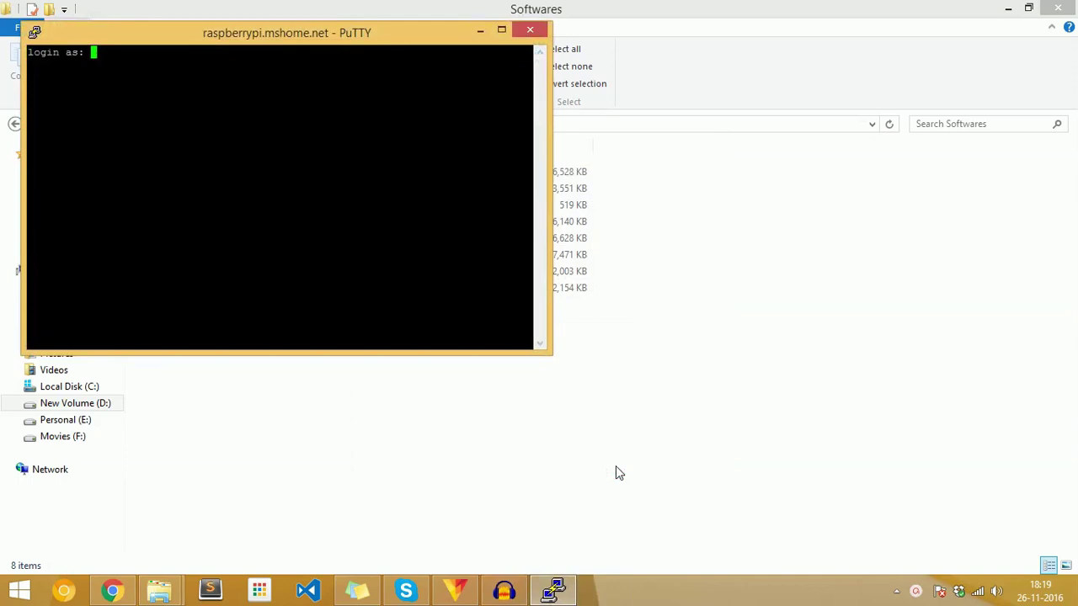
pyautogui.write('pi')
pyautogui.press('Return')
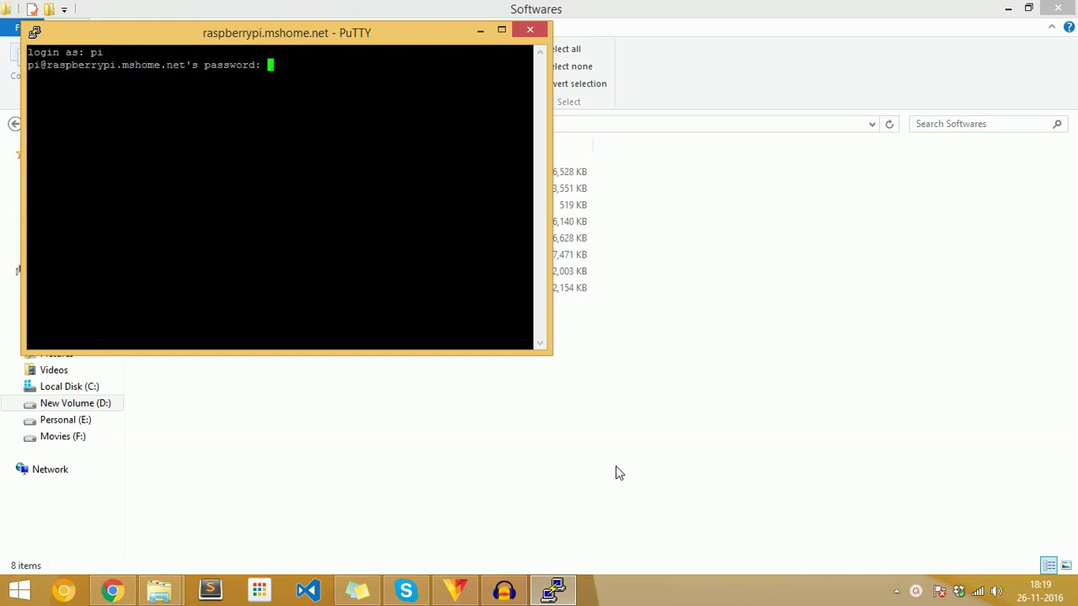
pyautogui.press('Return')
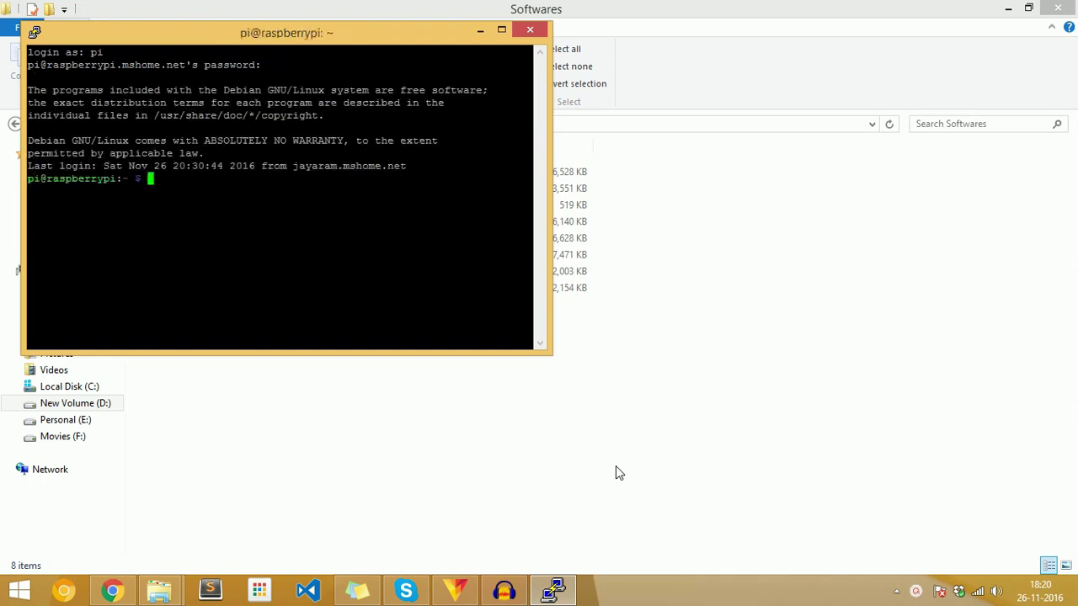
# Test X11 forwarding by running lxterminal on the Raspberry Pi, and close the terminal window it opens
pyautogui.write('lxterminal')
pyautogui.press('Return')
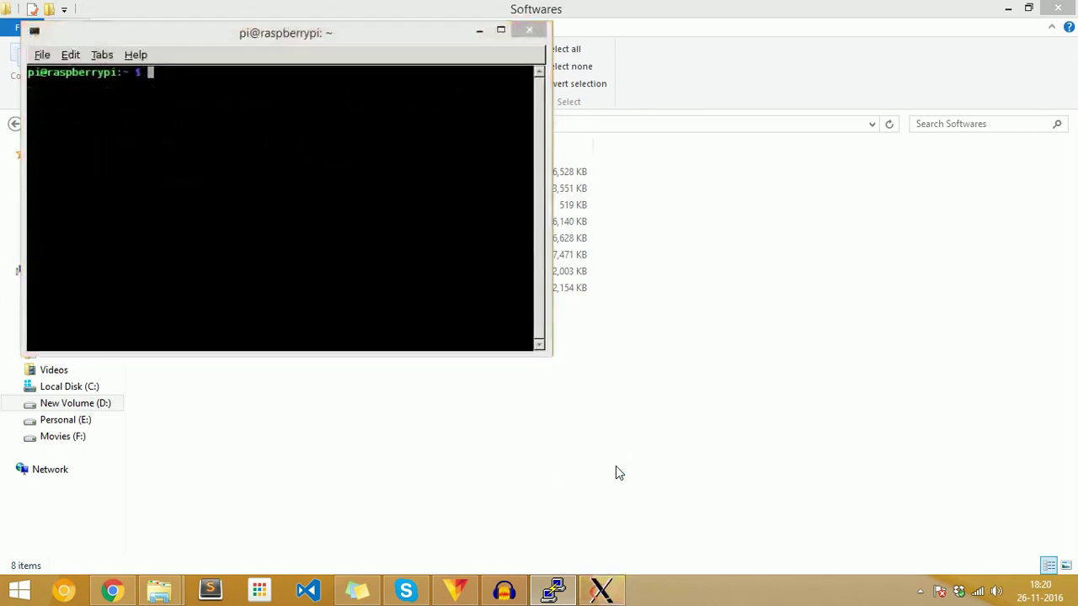
pyautogui.click(530, 34)
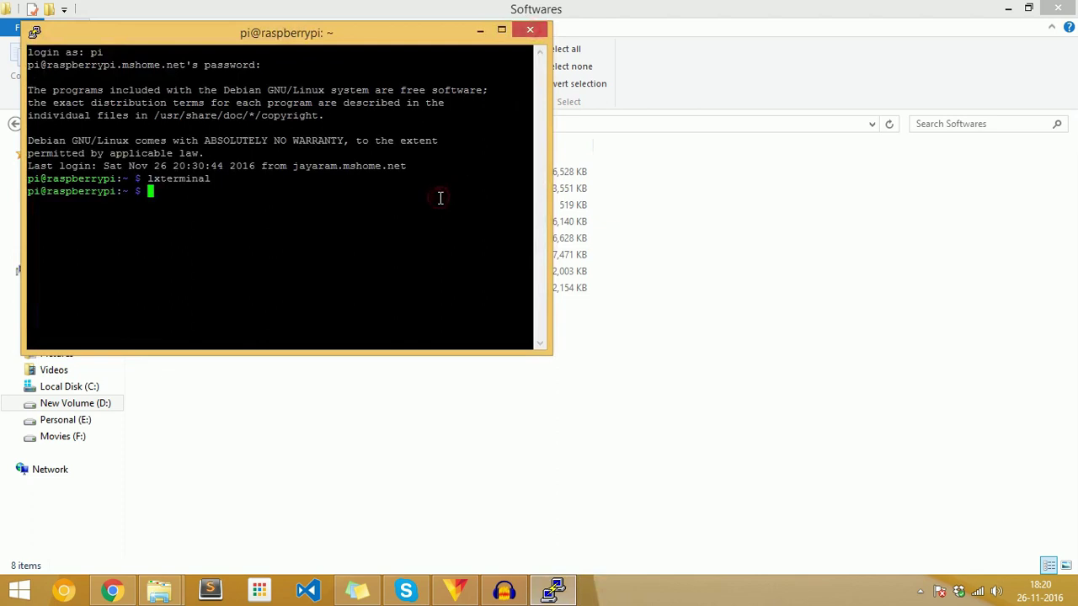
# Start the Raspberry Pi's graphical desktop from the SSH session with the startlxde command
pyautogui.write('startlxde')
pyautogui.press('Return')
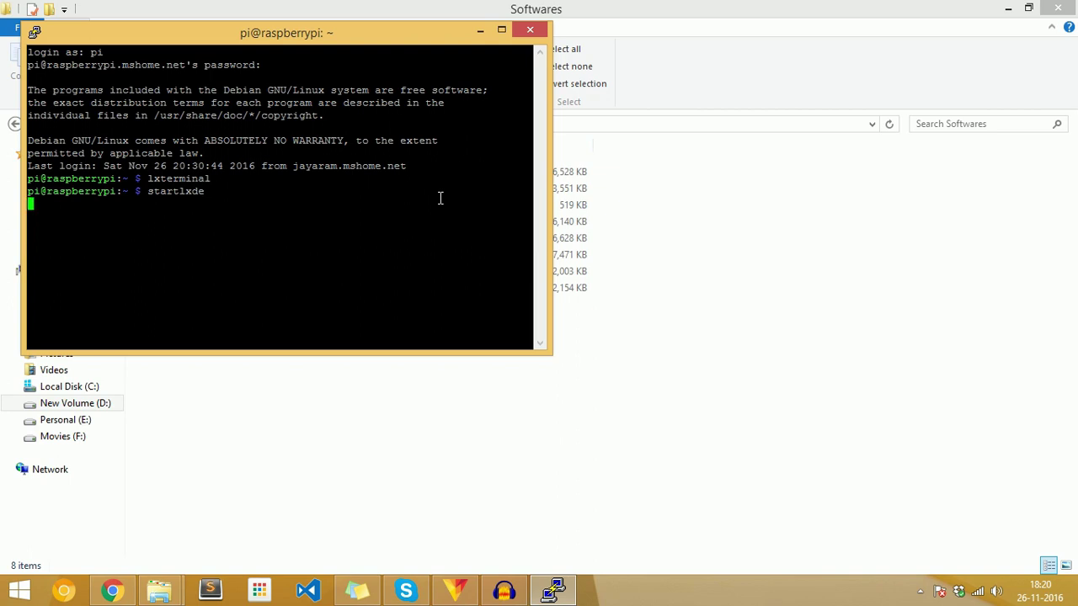